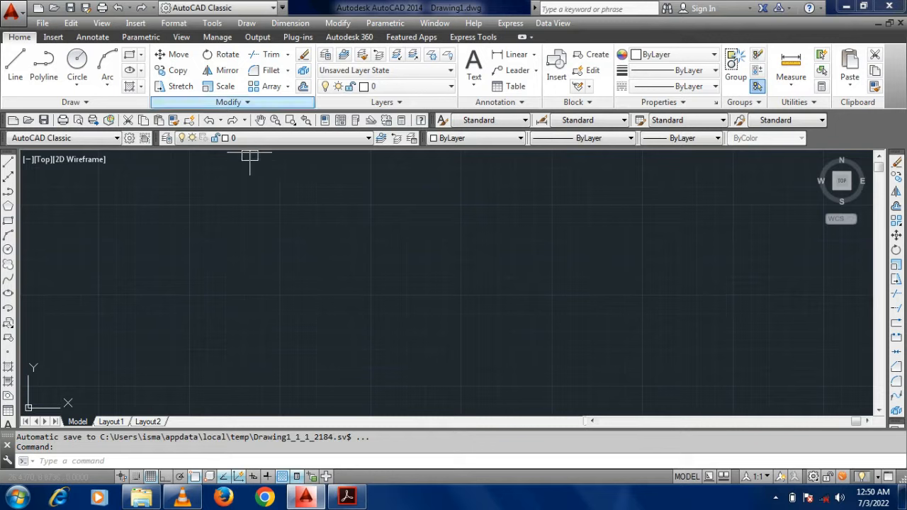
Step: Close the ribbon with the RIBBONCLOSE command
text(r)
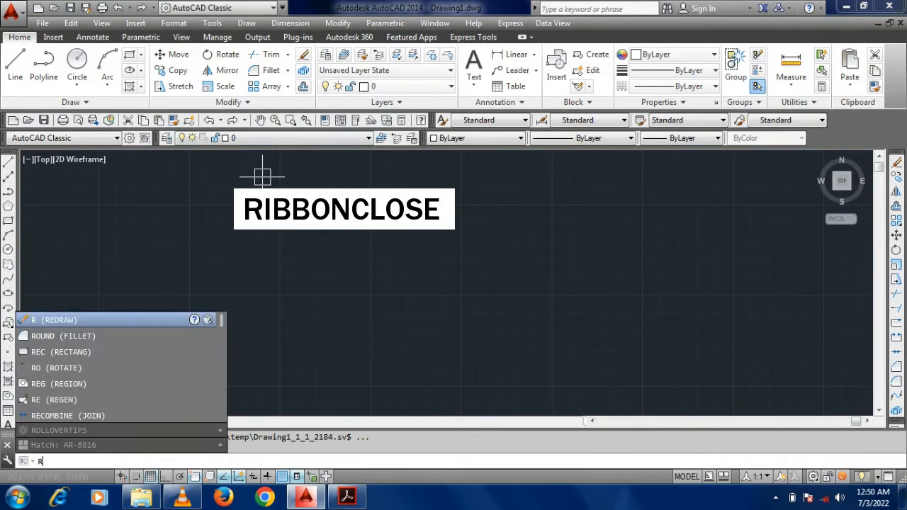
text(ibbon)
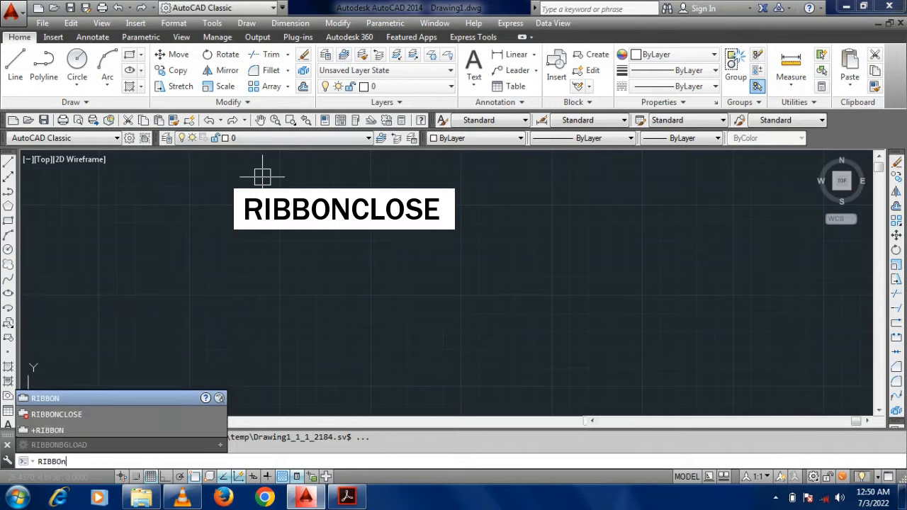
key(Down)
key(Down)
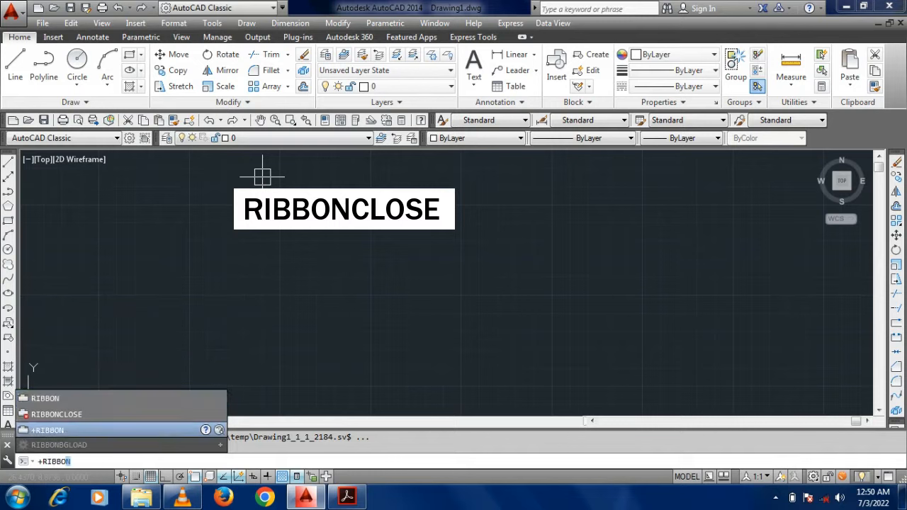
key(Up)
key(Return)
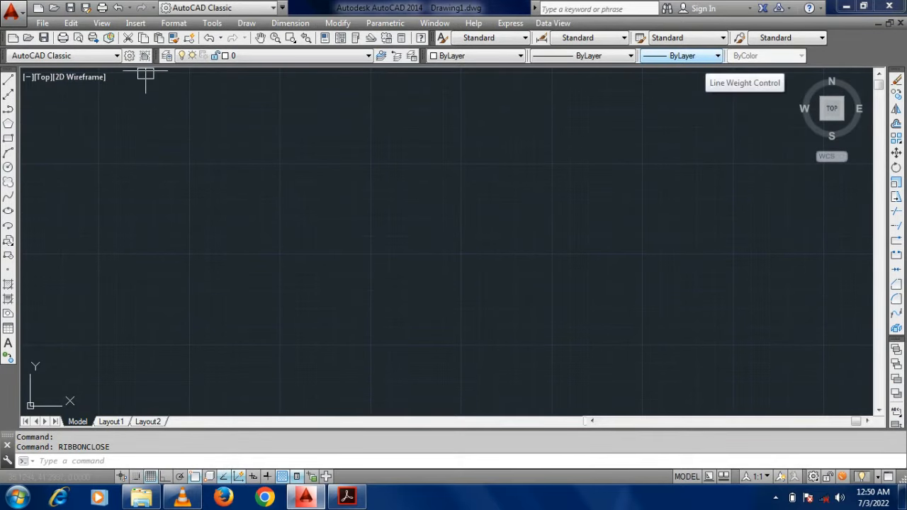
Step: Toggle the Clean Screen display on and back off
key(ctrl+o)
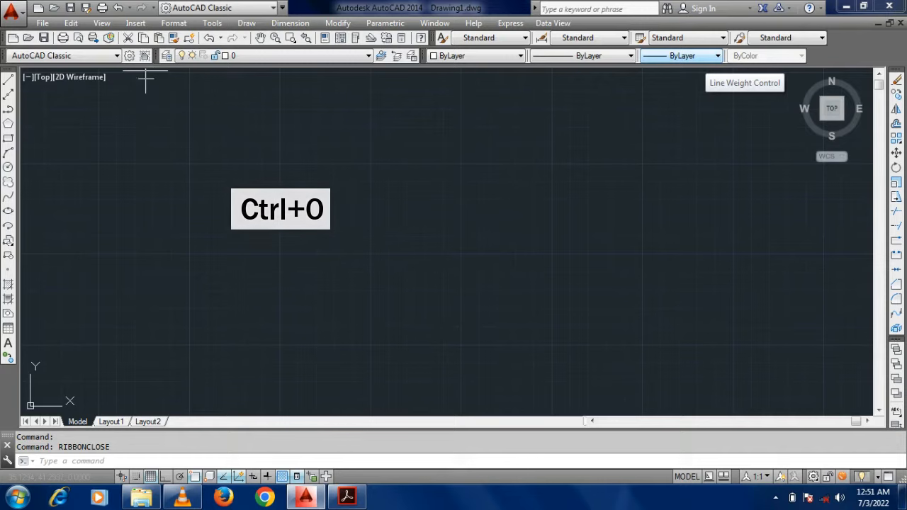
key(ctrl+0)
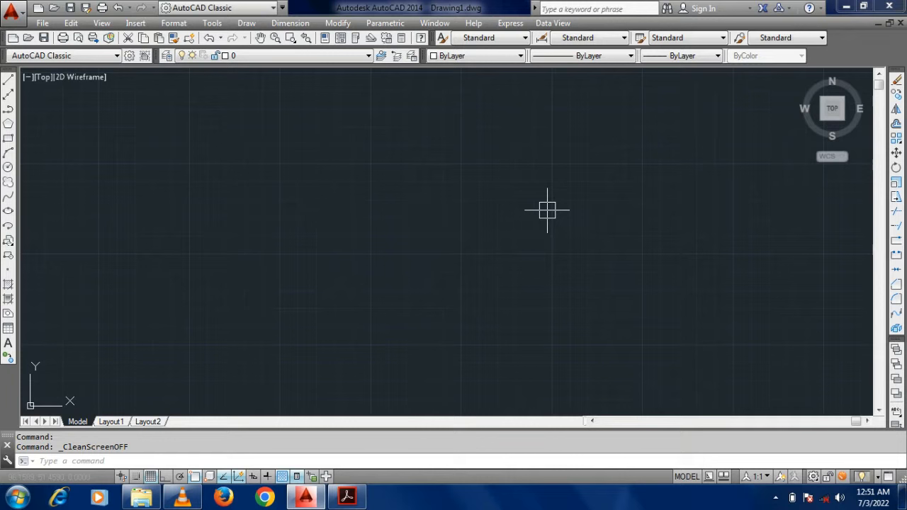
Step: Set the drawing's length units to Engineering with a precision of 0'-0.0"
text(un)
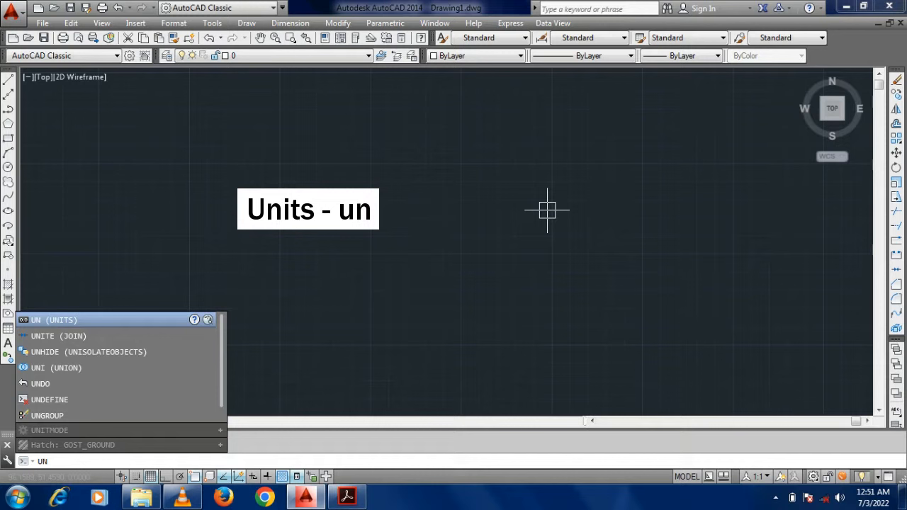
key(Return)
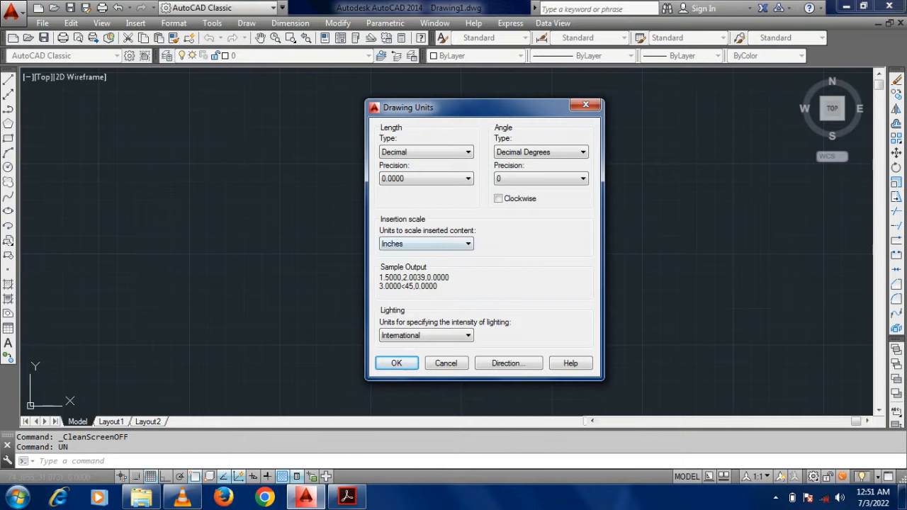
click(425, 152)
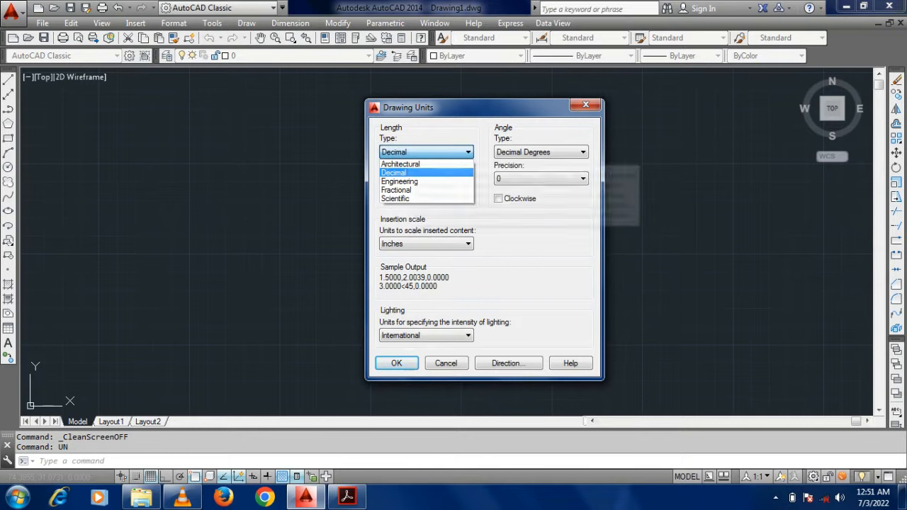
click(400, 182)
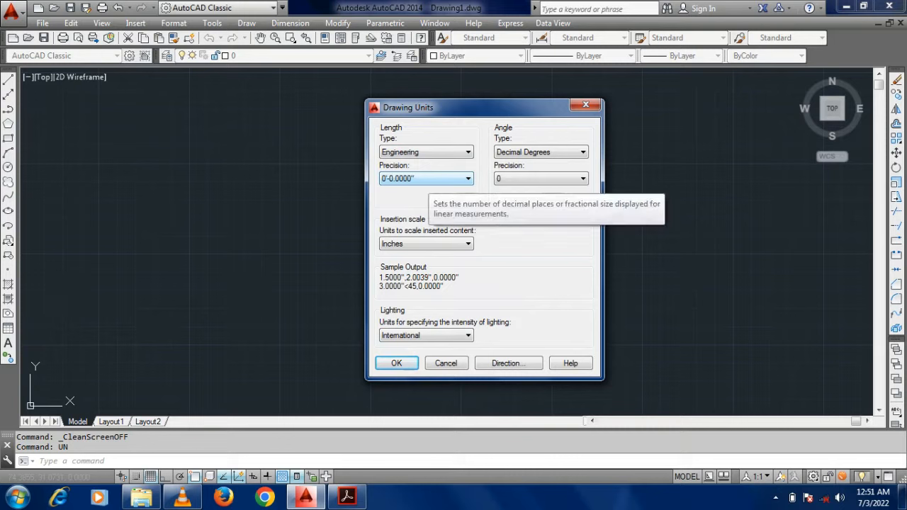
click(427, 179)
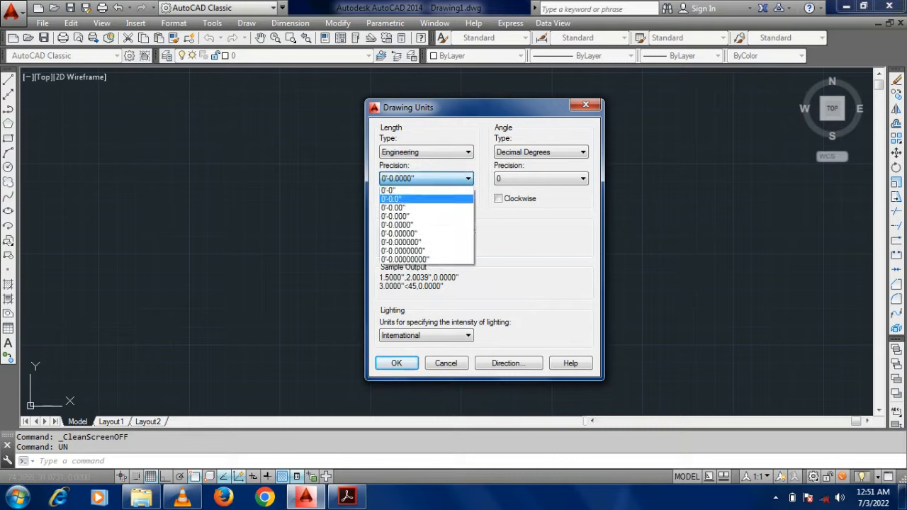
click(404, 199)
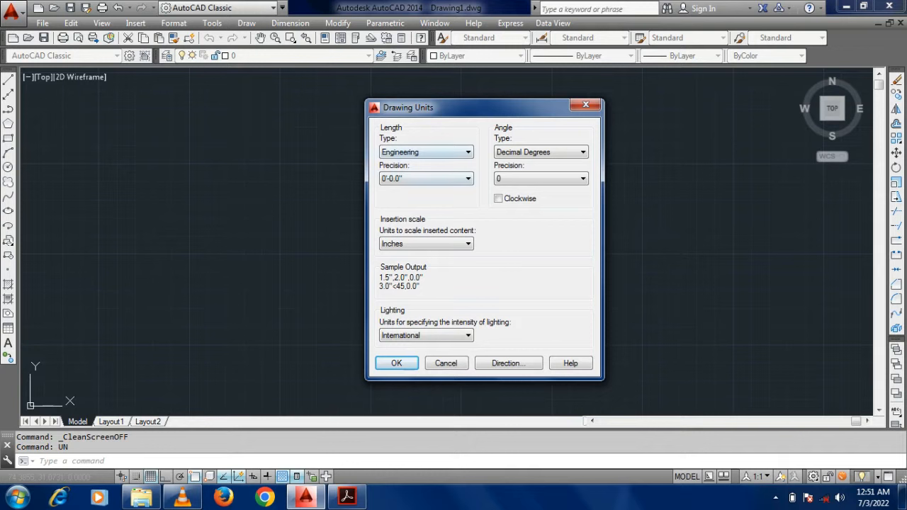
click(446, 178)
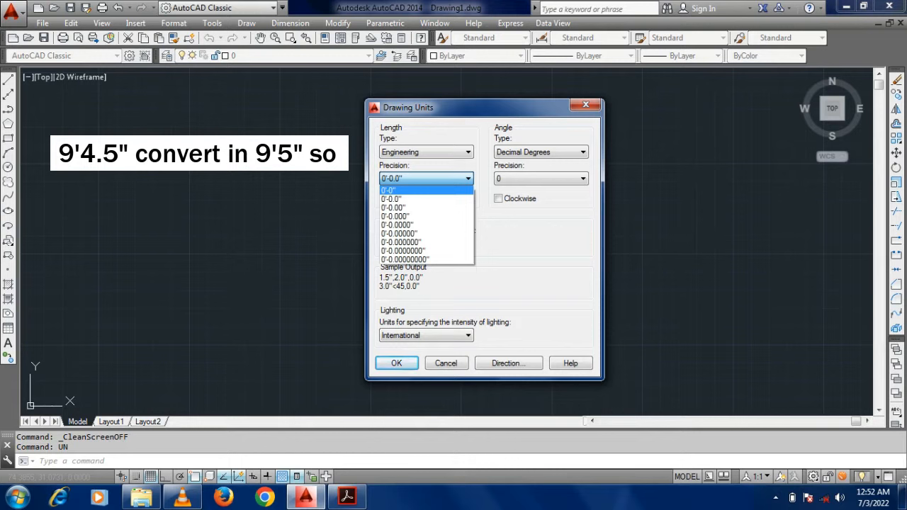
click(425, 199)
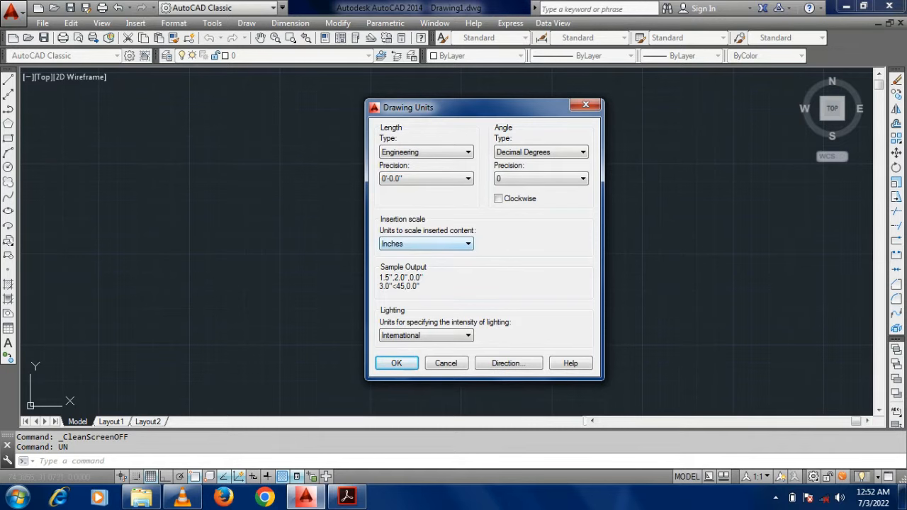
Step: Choose Inches as the insertion scale unit and apply the drawing units settings
click(433, 243)
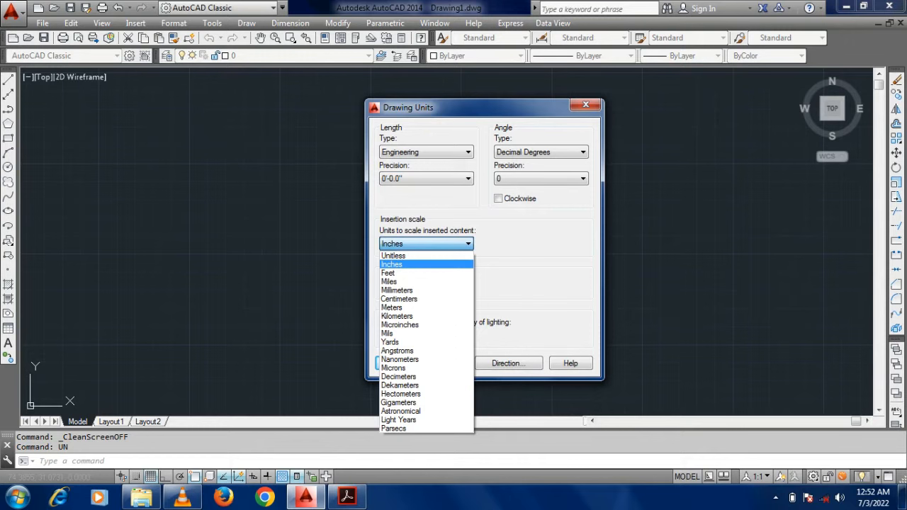
click(424, 264)
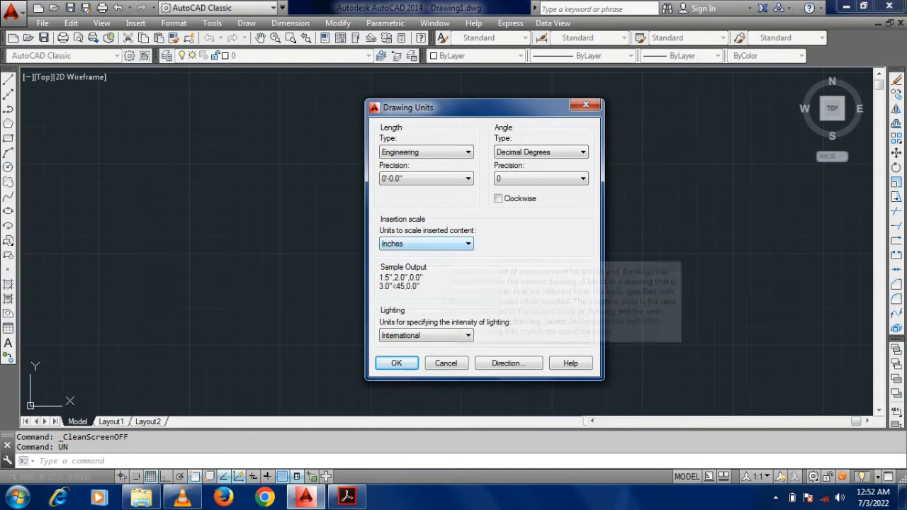
click(425, 244)
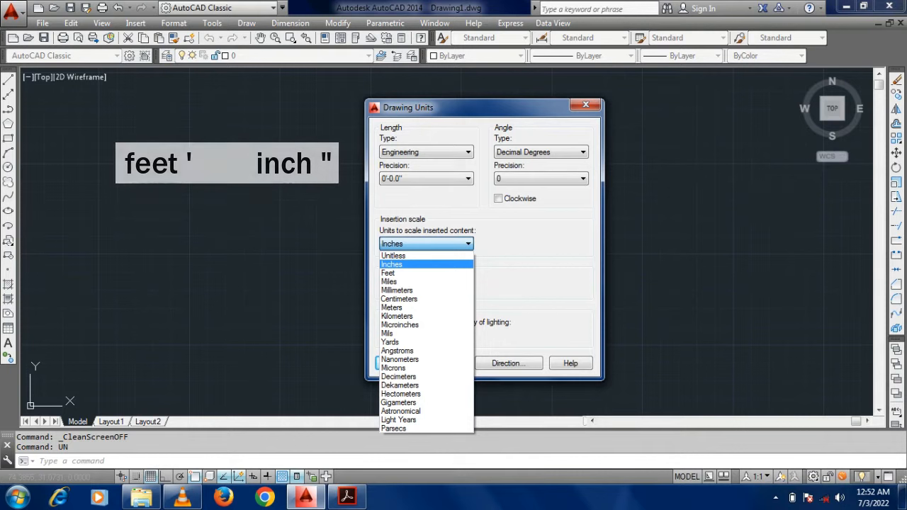
click(418, 264)
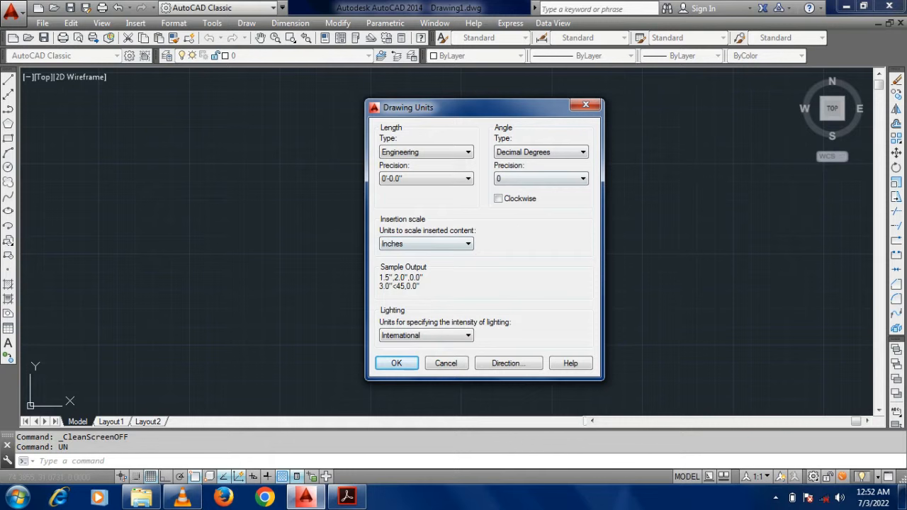
click(409, 360)
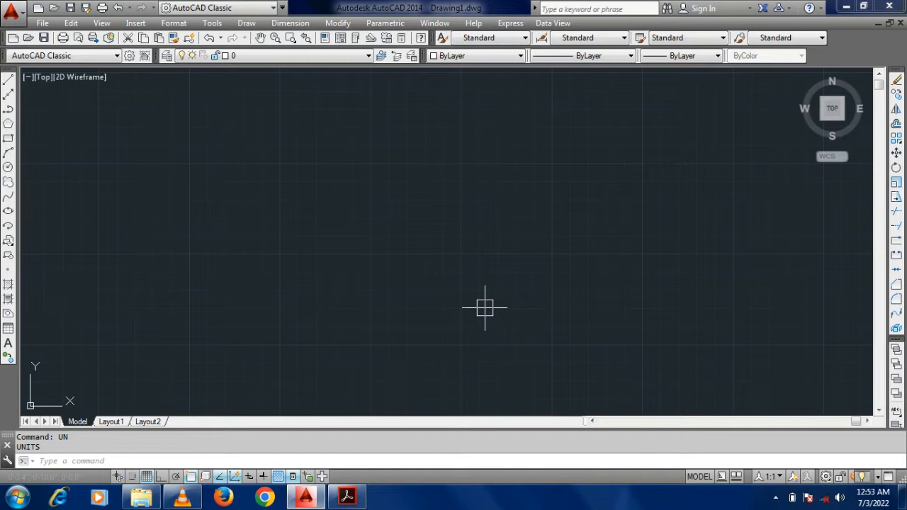
Step: Set the model space limits with lower-left corner 0,0 and upper-right corner 100000',100000'
text(Limits)
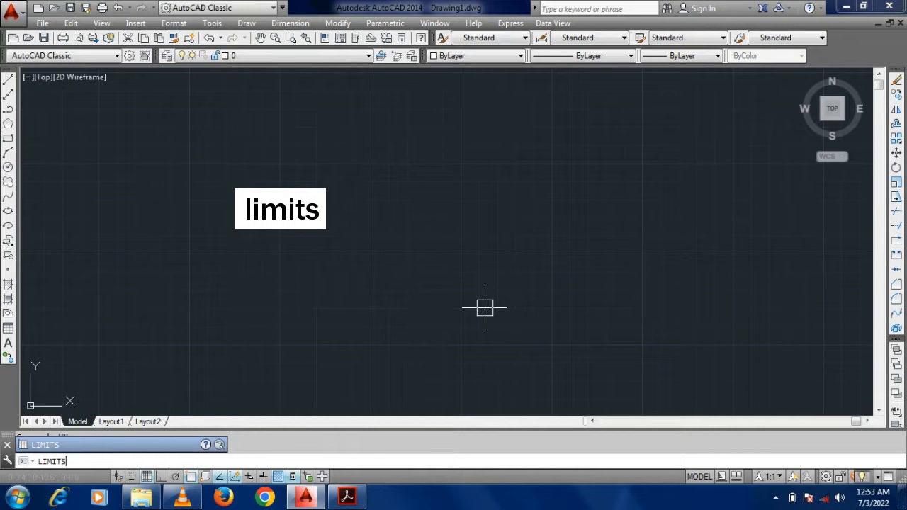
key(Return)
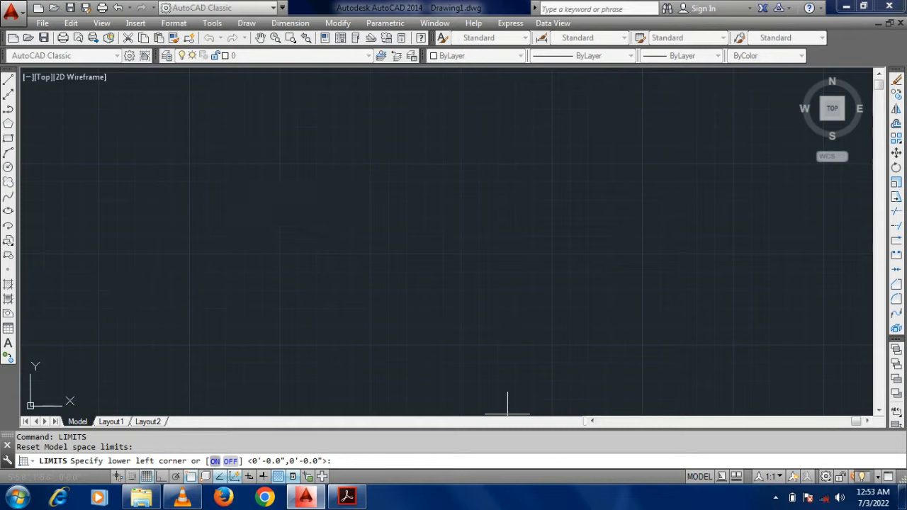
text(0,0)
key(Return)
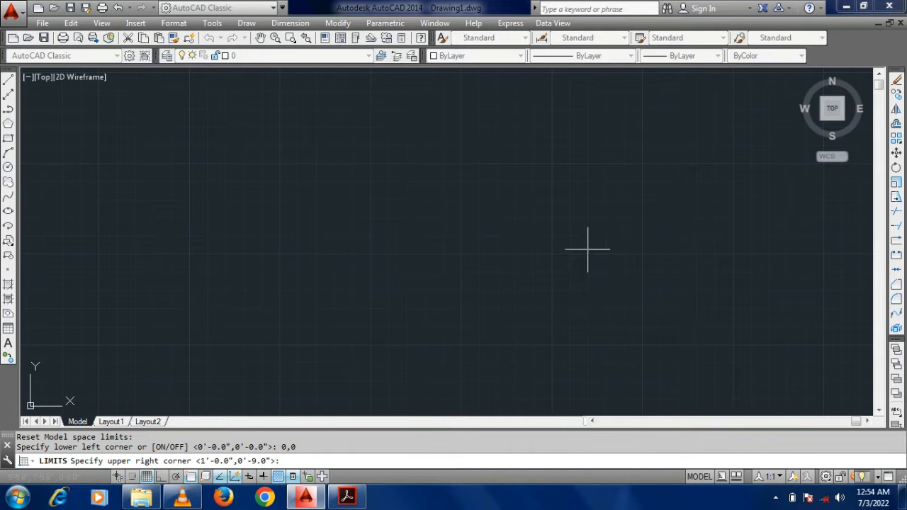
text(100)
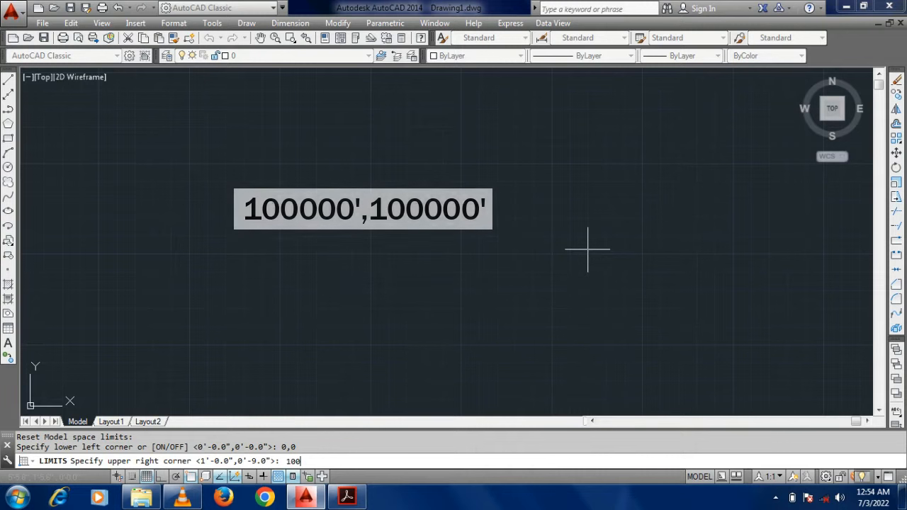
text(000)
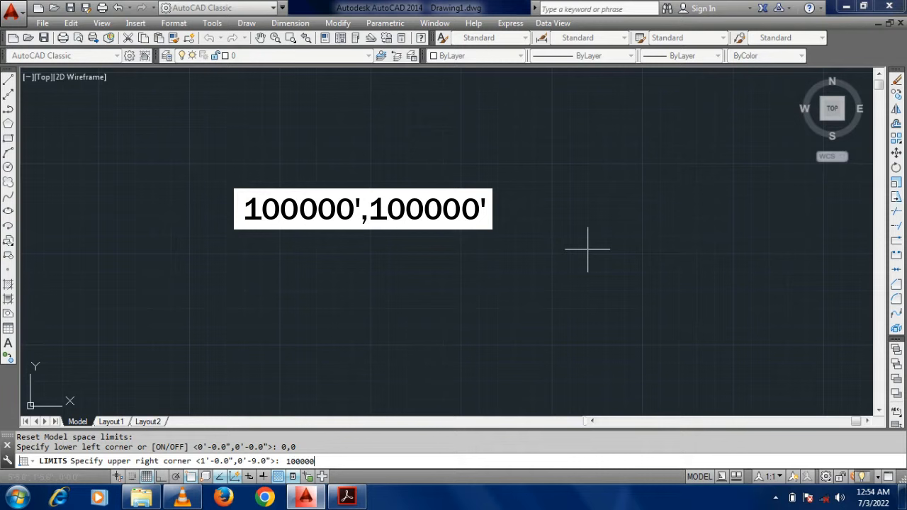
text(',)
drag(314, 461, 319, 461)
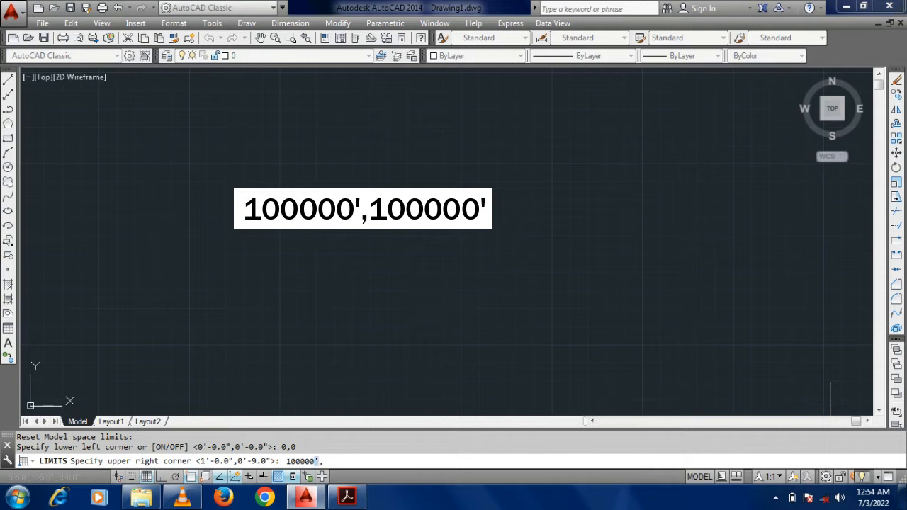
key(Right)
key(Right)
text(100000')
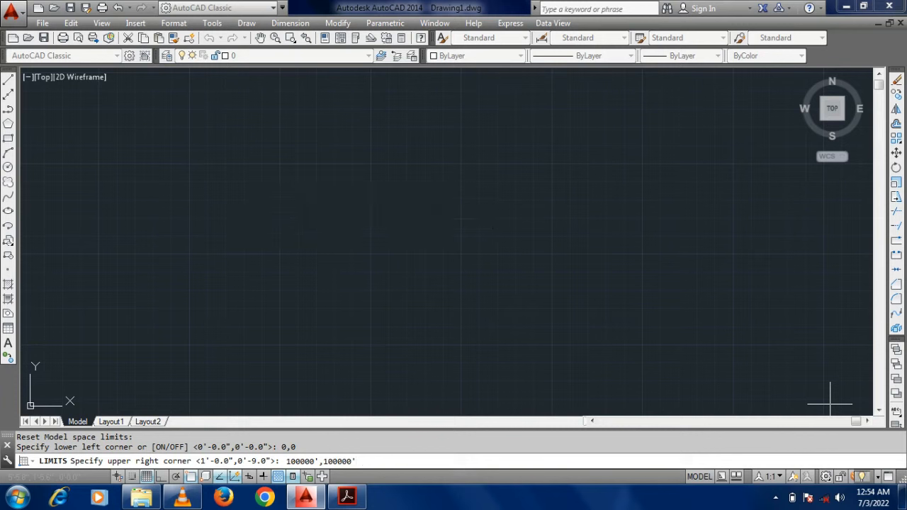
key(Return)
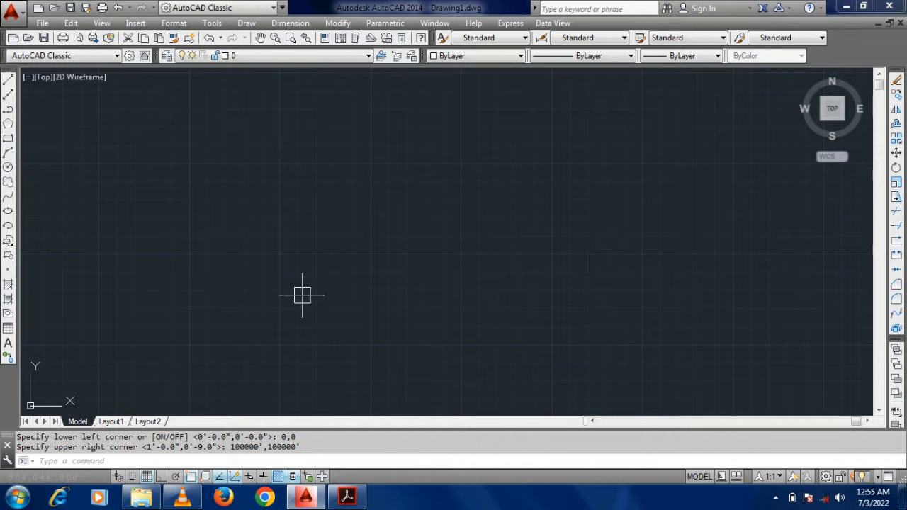
Step: Examine how the UCS icon follows the origin as different parts of the empty drawing area come into view
scroll(302, 295, down, 2)
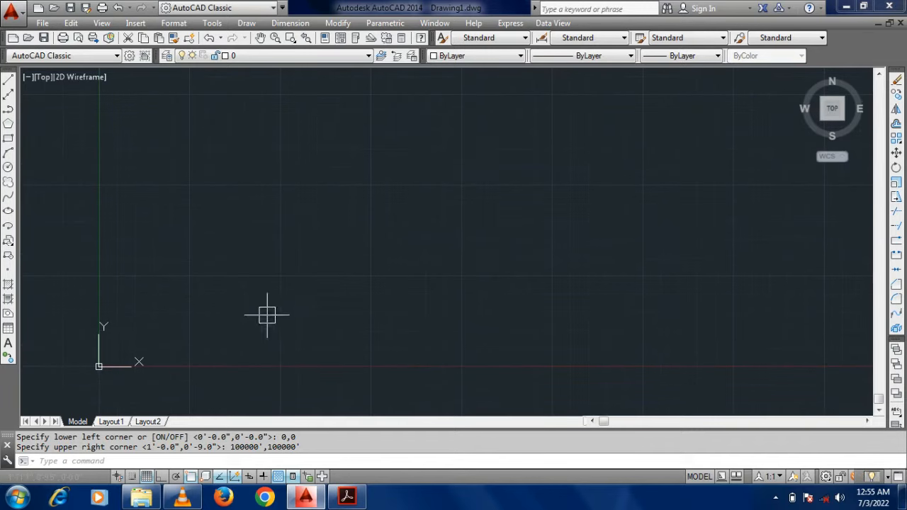
middle_drag(324, 288, 258, 336)
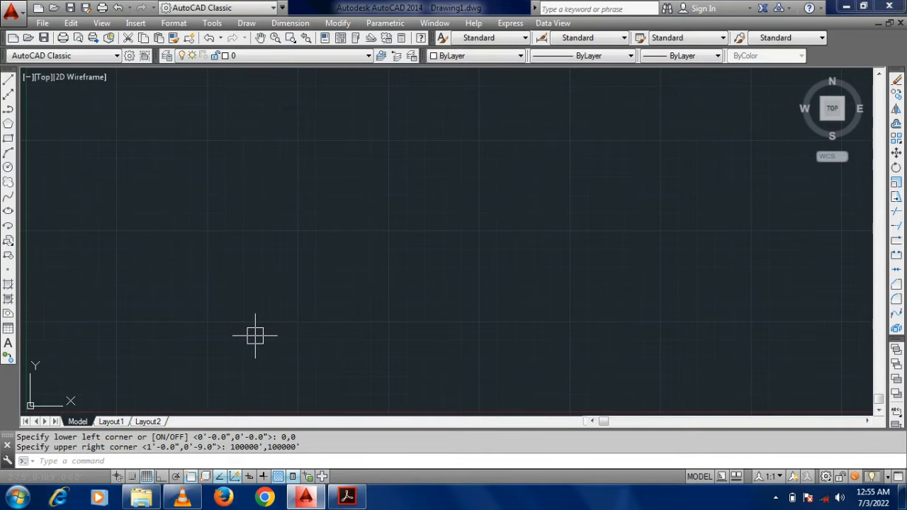
mouse_move(98, 374)
middle_down()
mouse_move(270, 278)
mouse_move(379, 204)
mouse_move(490, 157)
middle_up()
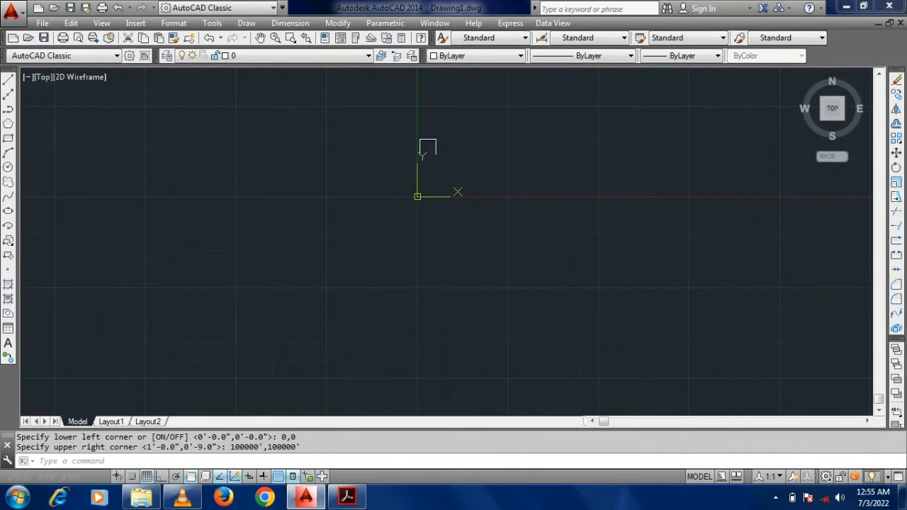
mouse_move(510, 206)
middle_down()
mouse_move(451, 289)
mouse_move(597, 312)
mouse_move(685, 297)
mouse_move(422, 302)
mouse_move(456, 236)
mouse_move(562, 285)
mouse_move(481, 353)
mouse_move(532, 201)
middle_up()
middle_drag(391, 315, 464, 293)
middle_drag(589, 243, 577, 280)
middle_drag(587, 318, 533, 331)
middle_drag(511, 242, 466, 277)
middle_drag(407, 241, 400, 224)
middle_drag(468, 238, 195, 366)
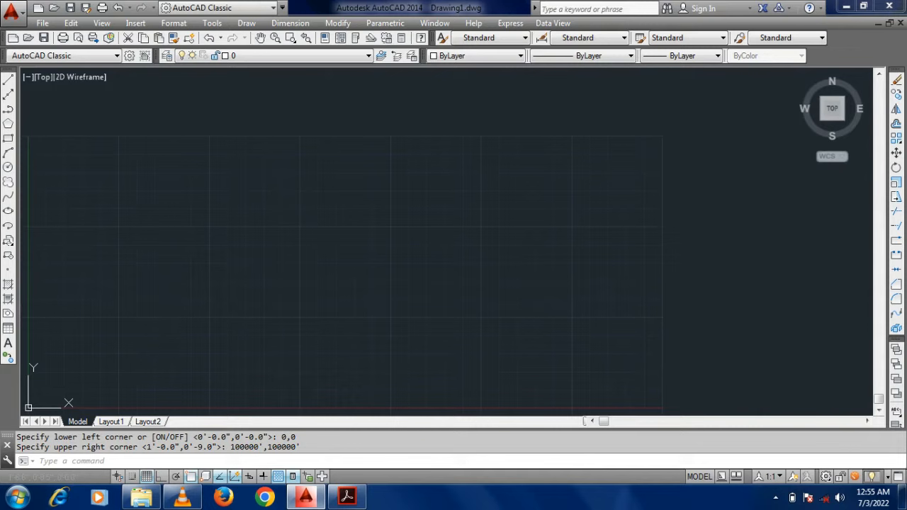
middle_drag(194, 366, 563, 208)
middle_drag(524, 285, 350, 282)
middle_drag(469, 292, 472, 326)
middle_drag(374, 225, 566, 240)
middle_drag(457, 342, 301, 340)
middle_drag(406, 261, 235, 343)
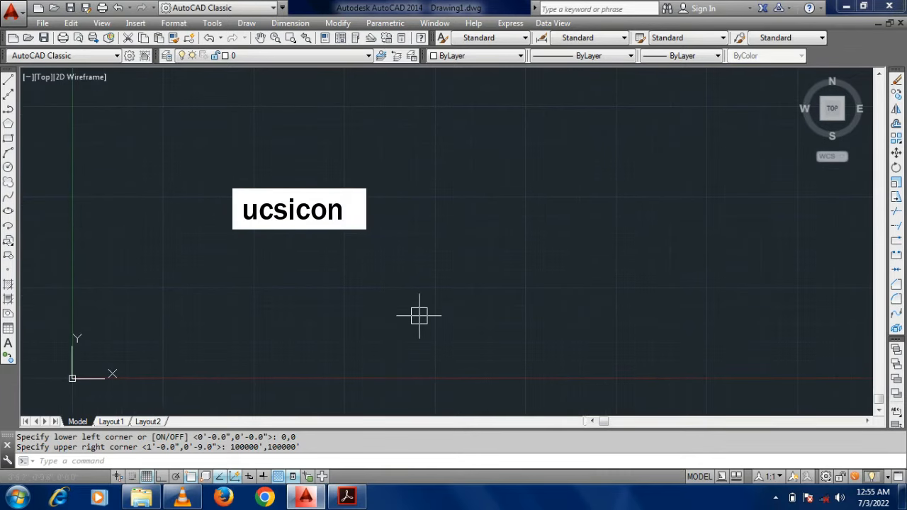
Step: Set the UCS icon to the Noorigin option with the UCSICON command
text(UCS)
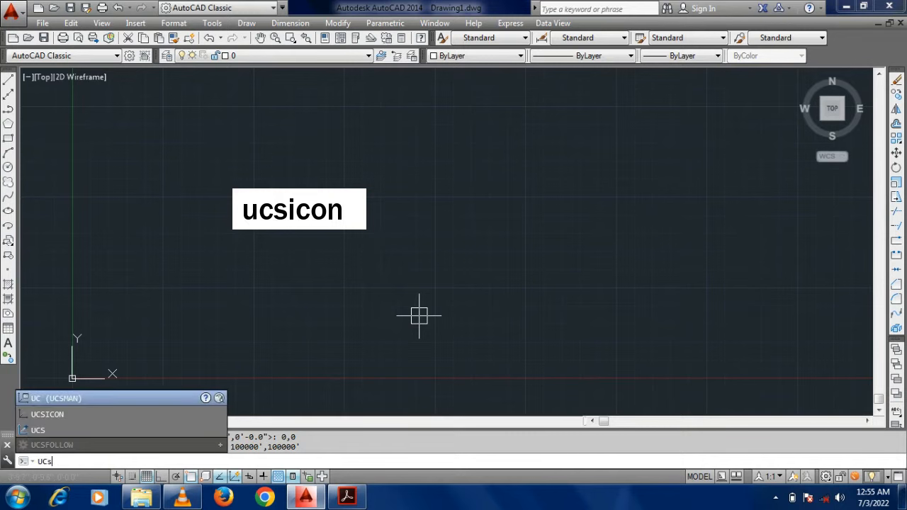
text(I)
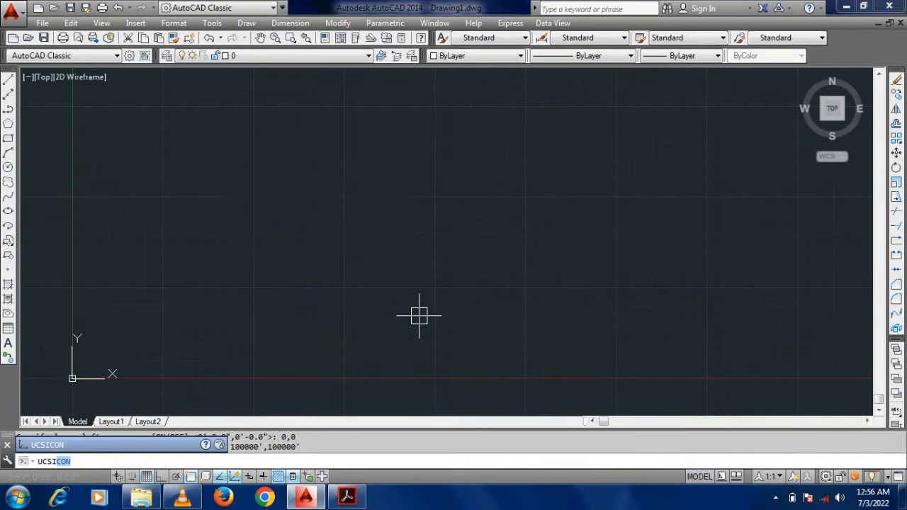
key(Return)
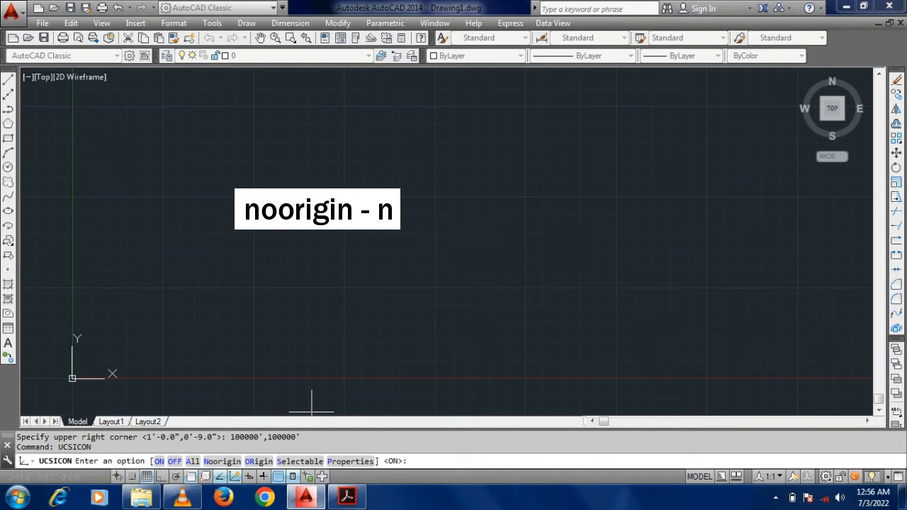
text(n)
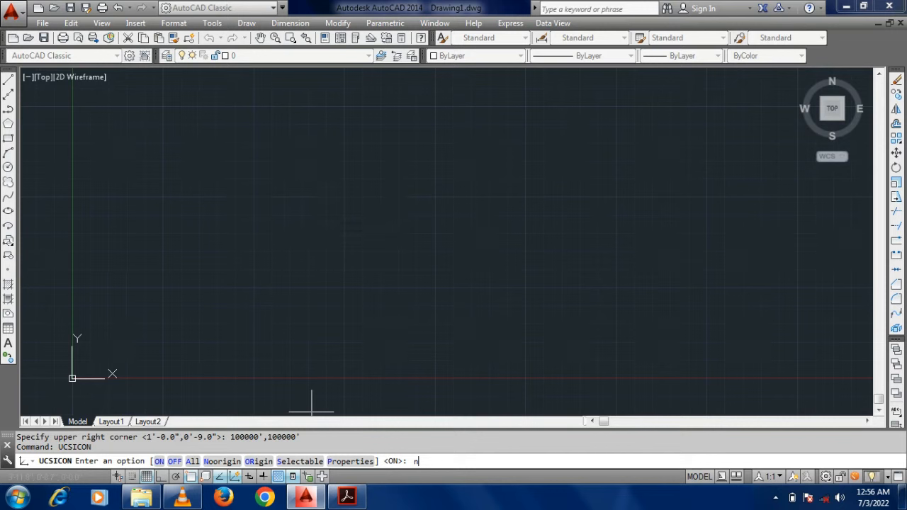
key(Return)
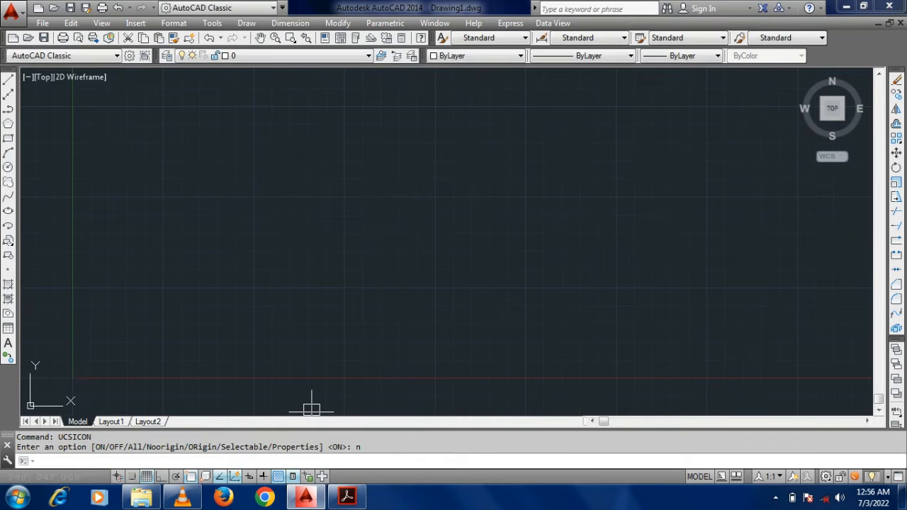
Step: Check where the UCS icon sits while different parts of the empty drawing area are shown
mouse_move(147, 336)
middle_down()
mouse_move(373, 241)
mouse_move(431, 205)
middle_up()
middle_drag(224, 367, 744, 226)
middle_drag(187, 353, 187, 281)
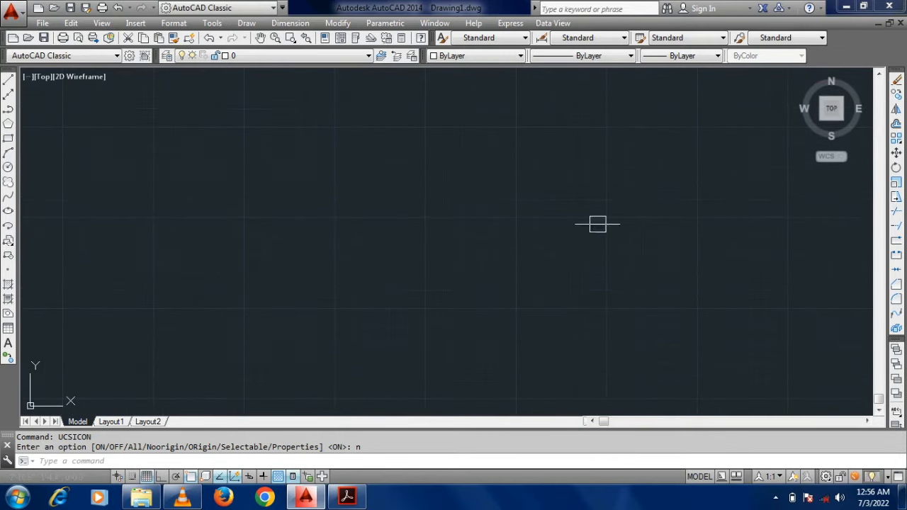
middle_drag(106, 340, 120, 304)
middle_drag(51, 402, 77, 361)
click(386, 301)
click(452, 265)
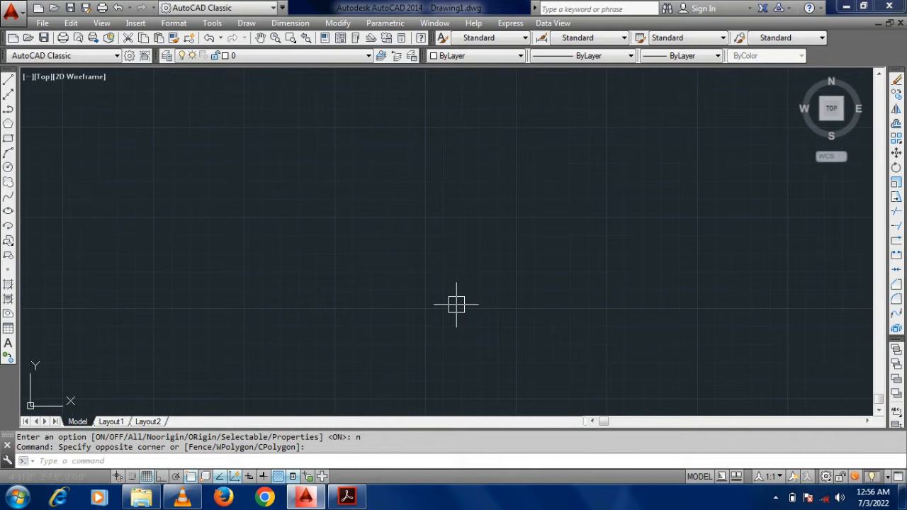
Step: Zoom the view with the All option to show the full drawing limits
text(zoo)
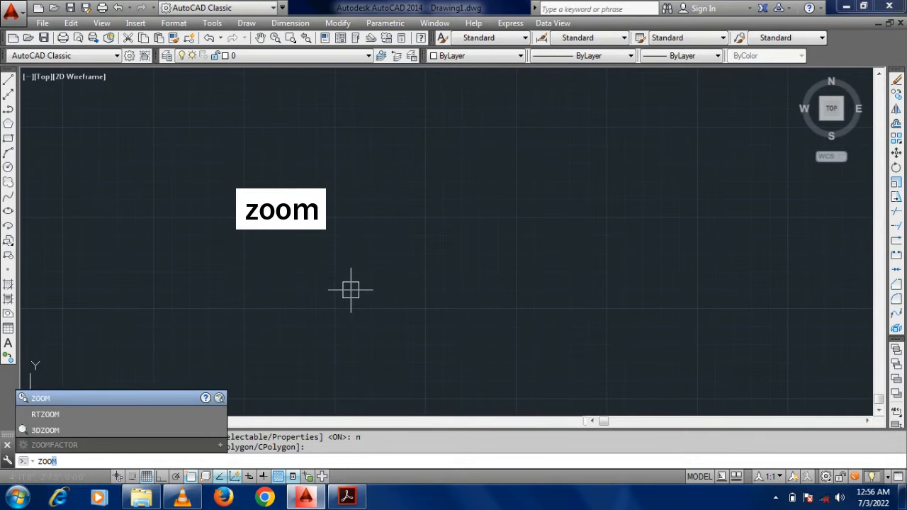
key(Return)
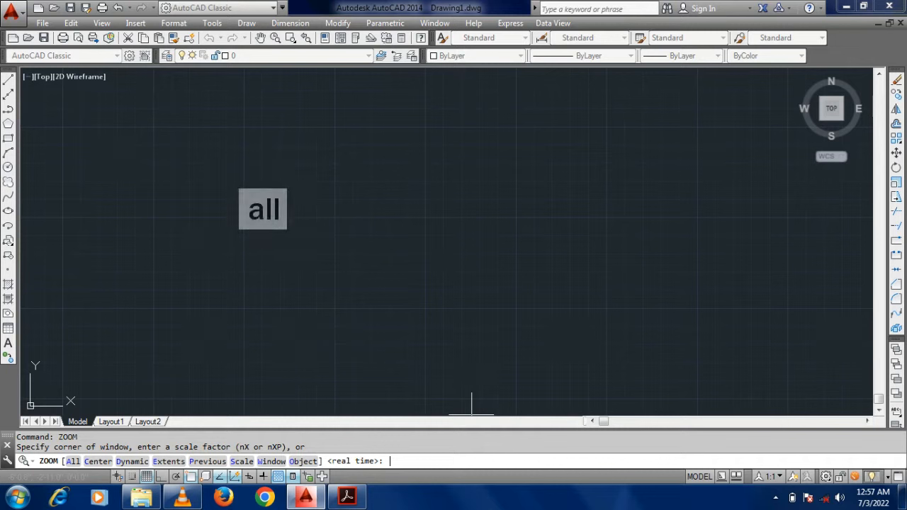
text(all)
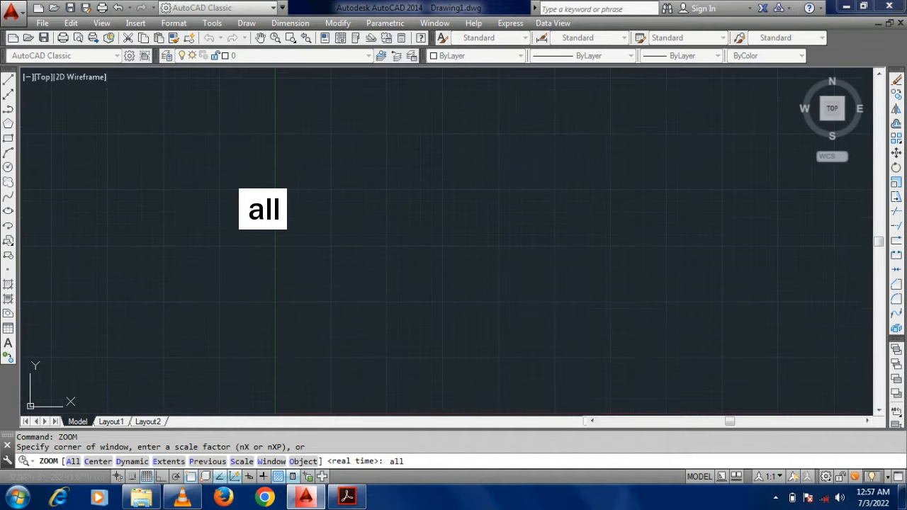
key(Return)
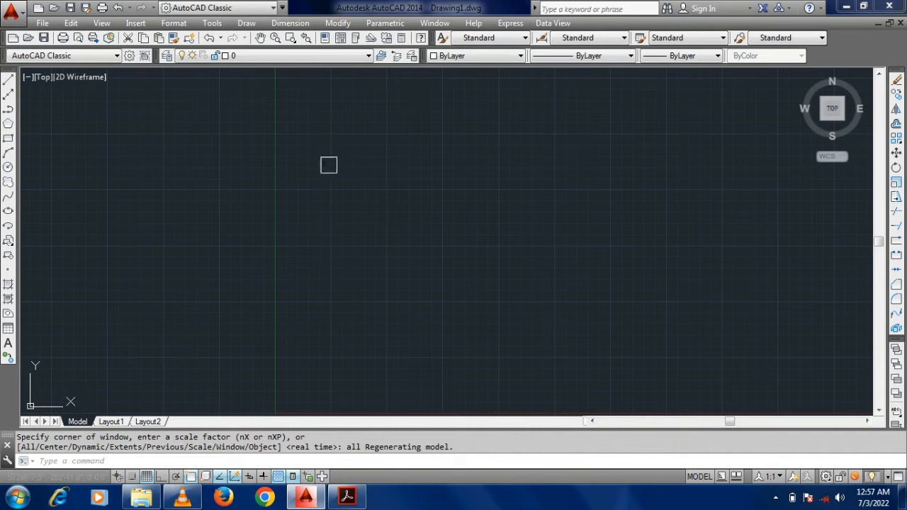
Step: Open the Standard dimension style for modification and suppress both extension lines, Ext line 1 and Ext line 2
middle_drag(486, 267, 321, 289)
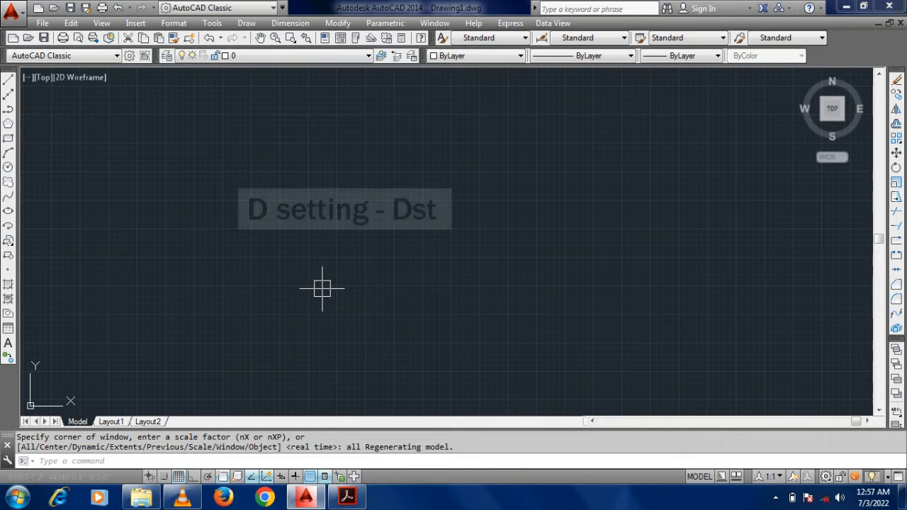
text(dst)
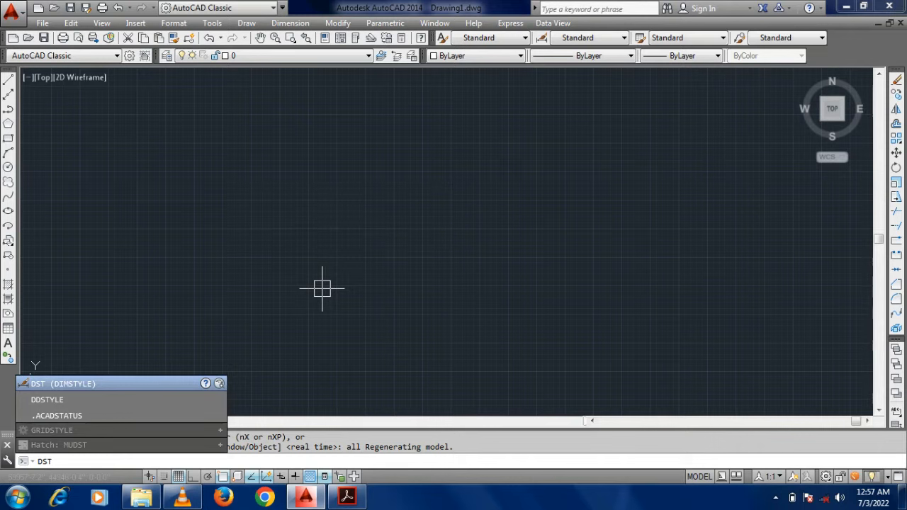
key(Return)
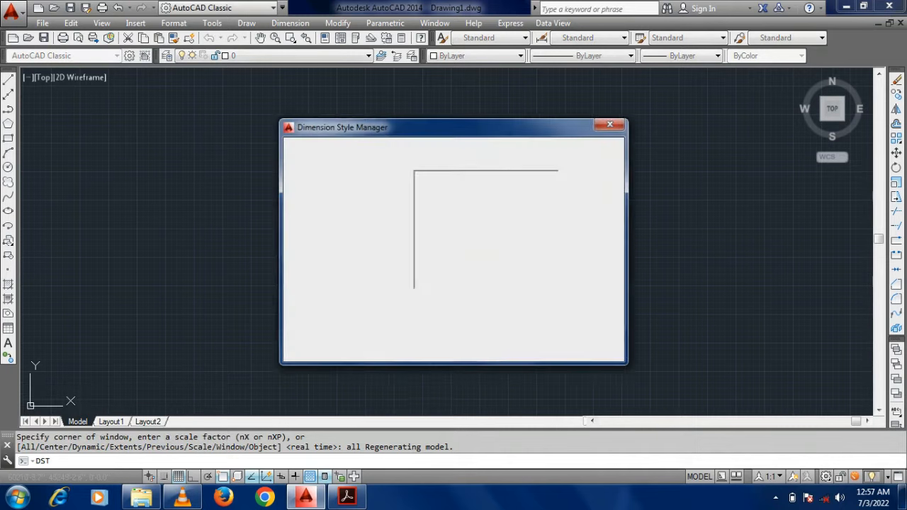
drag(453, 127, 393, 126)
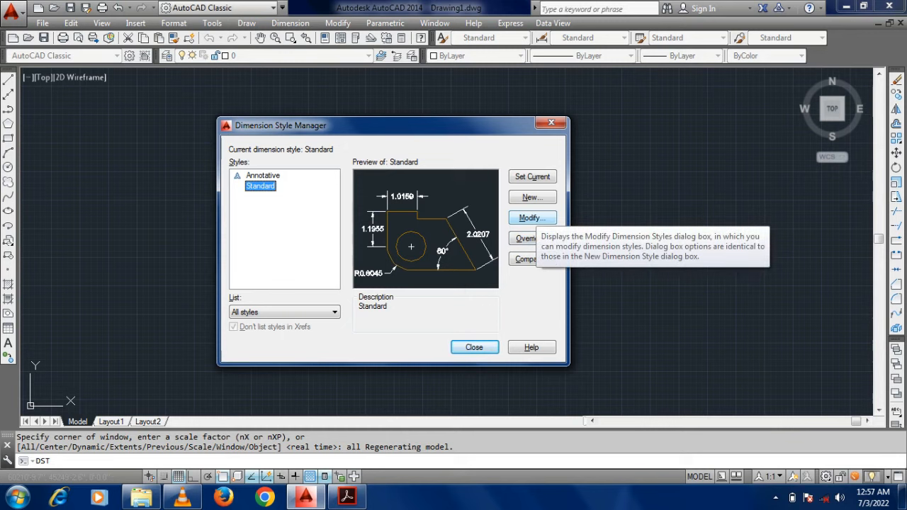
click(530, 217)
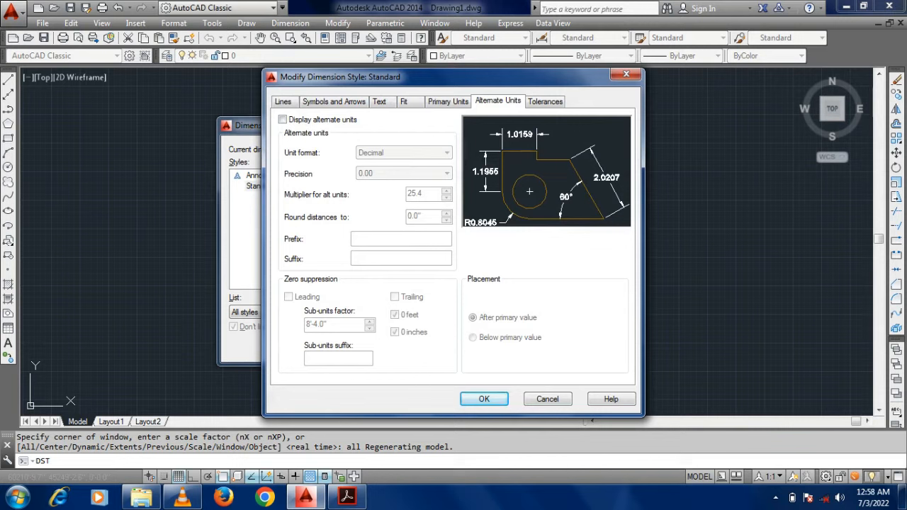
click(282, 102)
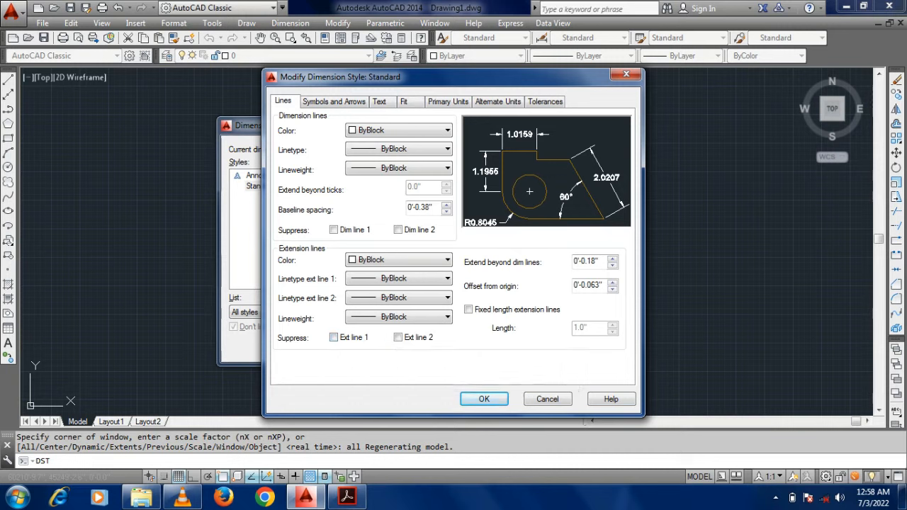
click(333, 337)
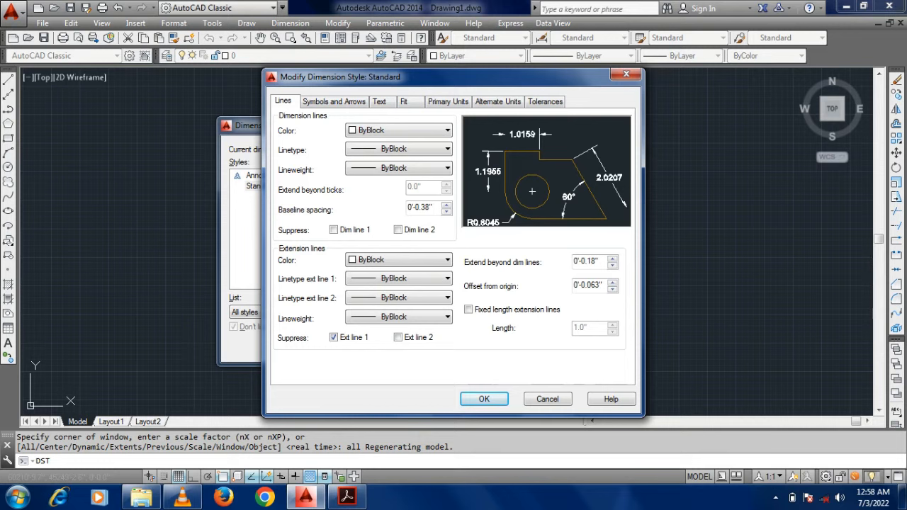
click(398, 338)
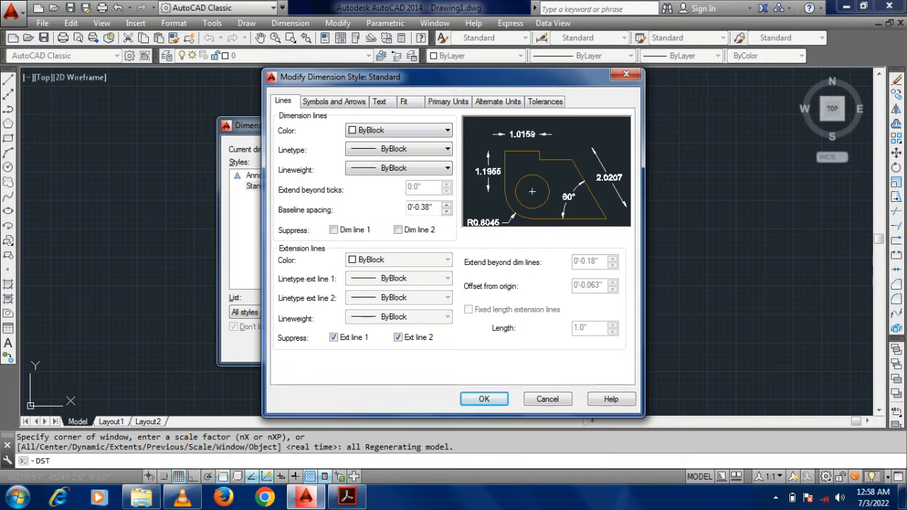
Step: Change the first and second dimension arrowheads of the Standard style to Oblique
click(334, 102)
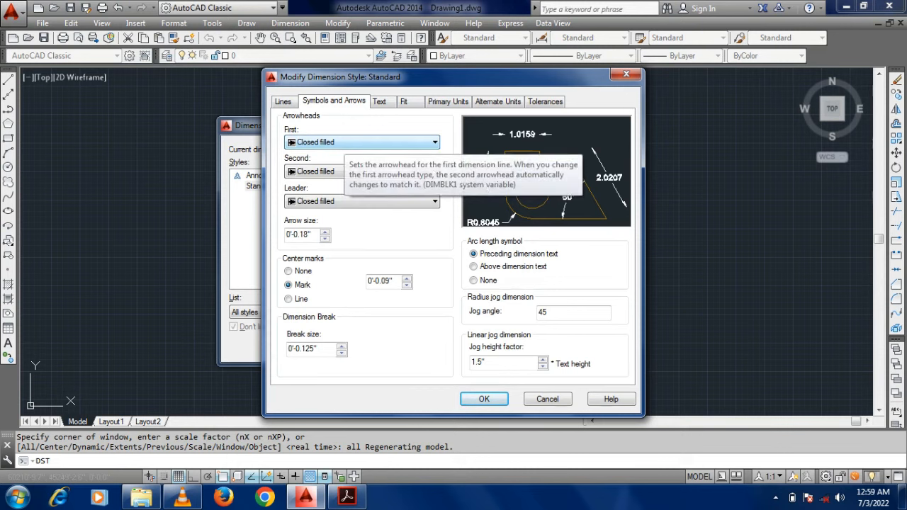
click(284, 101)
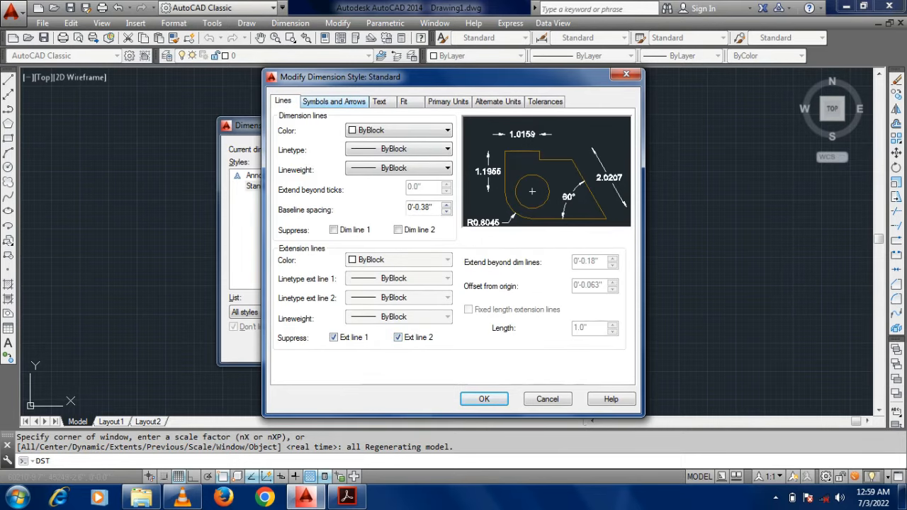
click(334, 102)
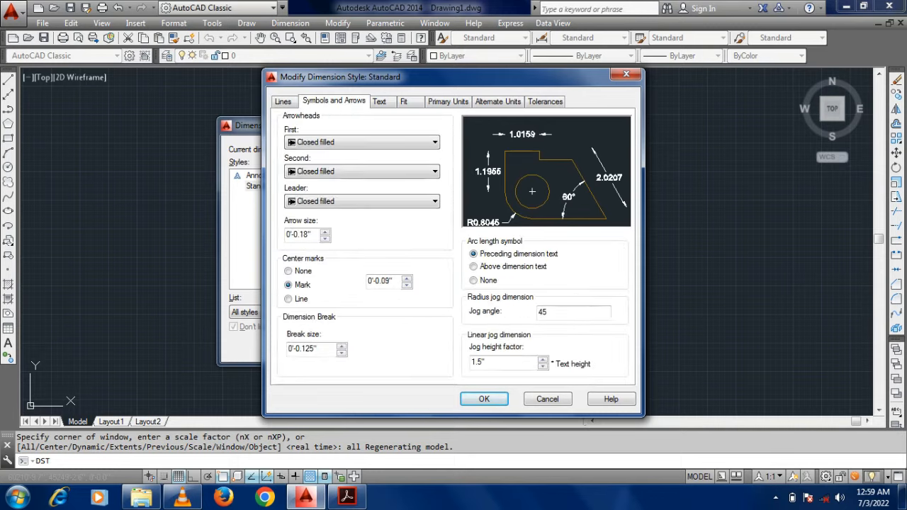
click(329, 142)
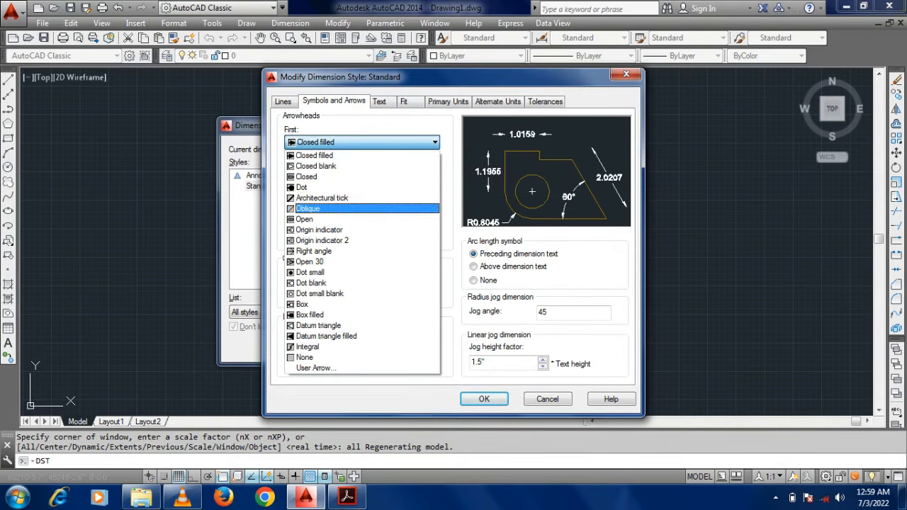
click(307, 208)
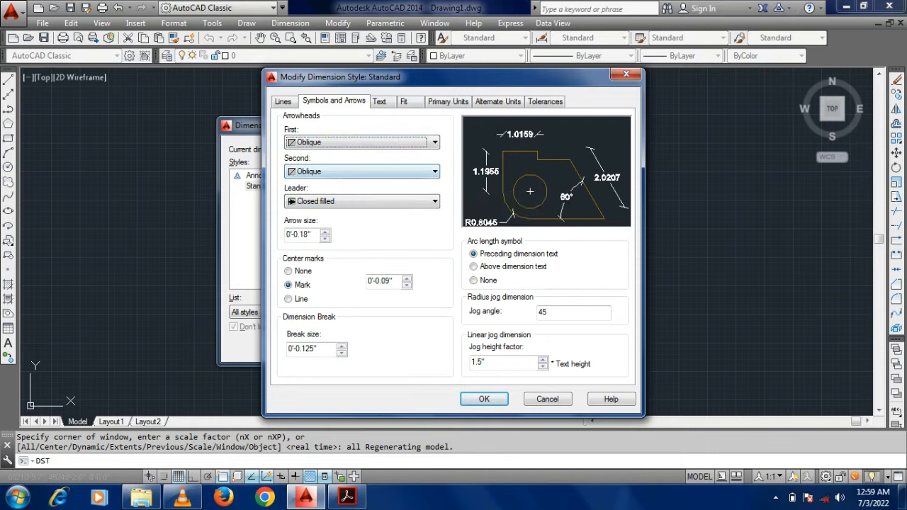
Step: Set the arrow size of the Standard dimension style to 6"
double_click(310, 233)
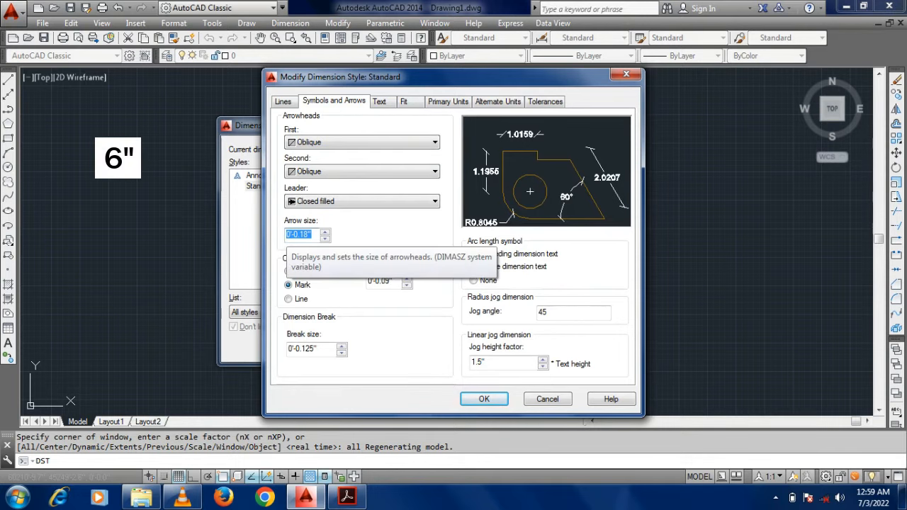
text(6")
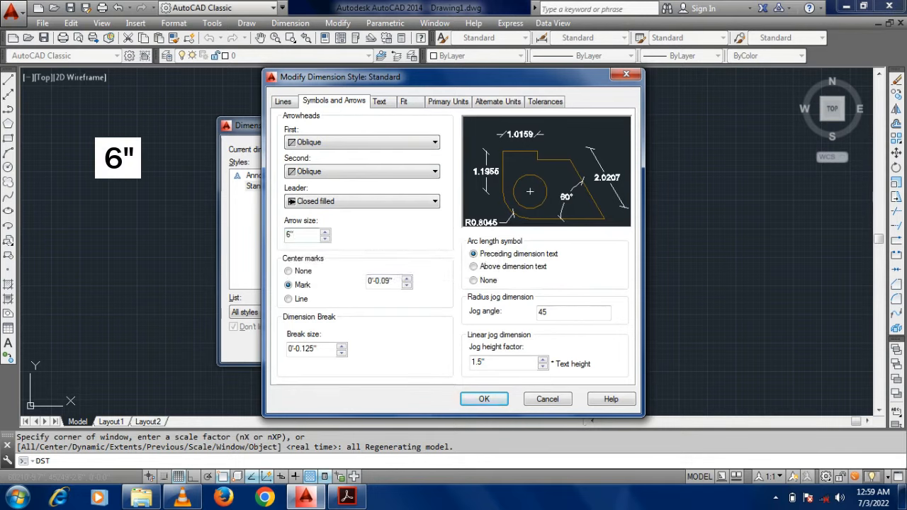
drag(294, 235, 290, 235)
click(293, 235)
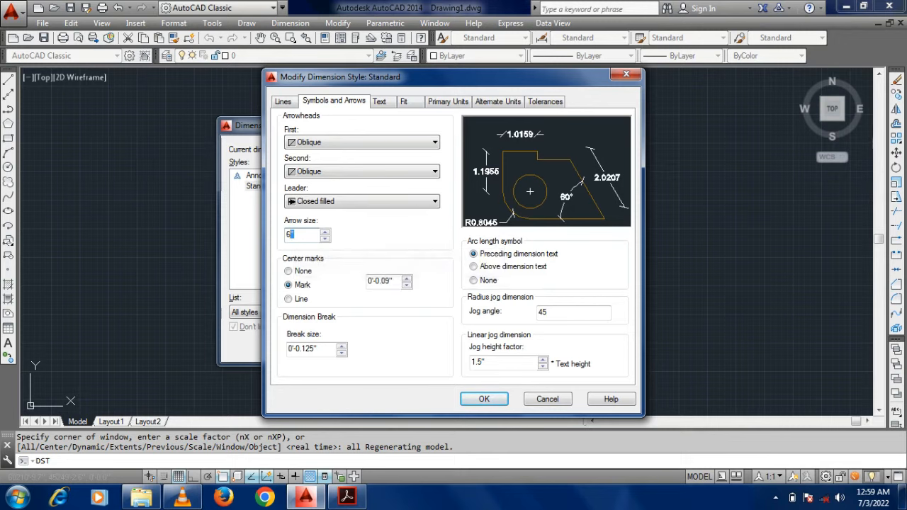
key(BackSpace)
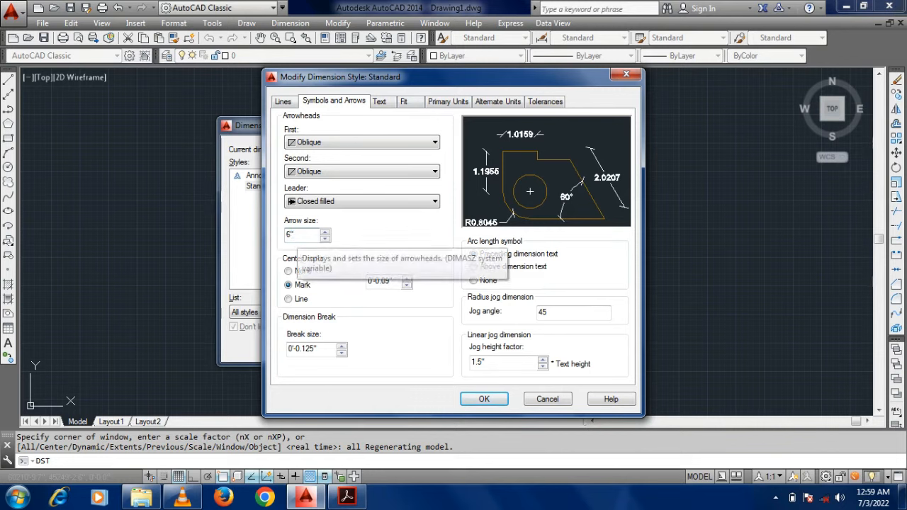
key(BackSpace)
text(6")
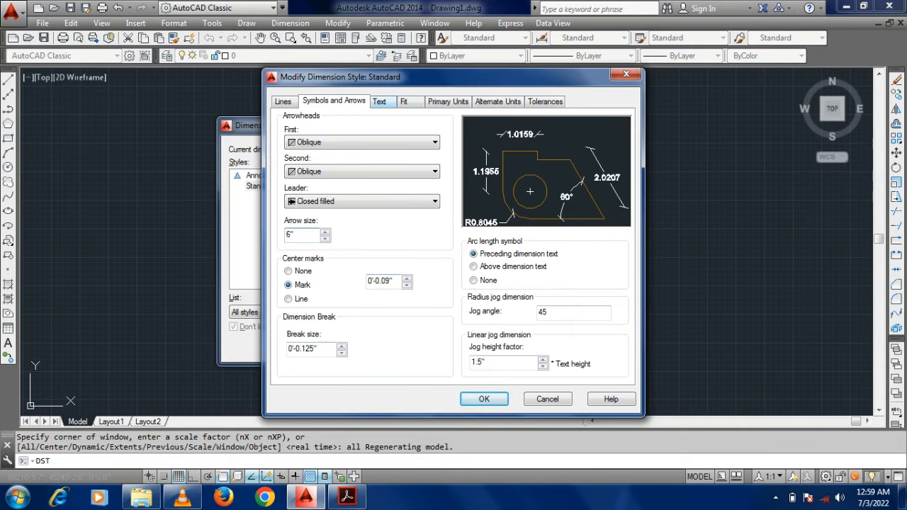
Step: Set the dimension text's fill color to Red and its text height to 9"
click(379, 101)
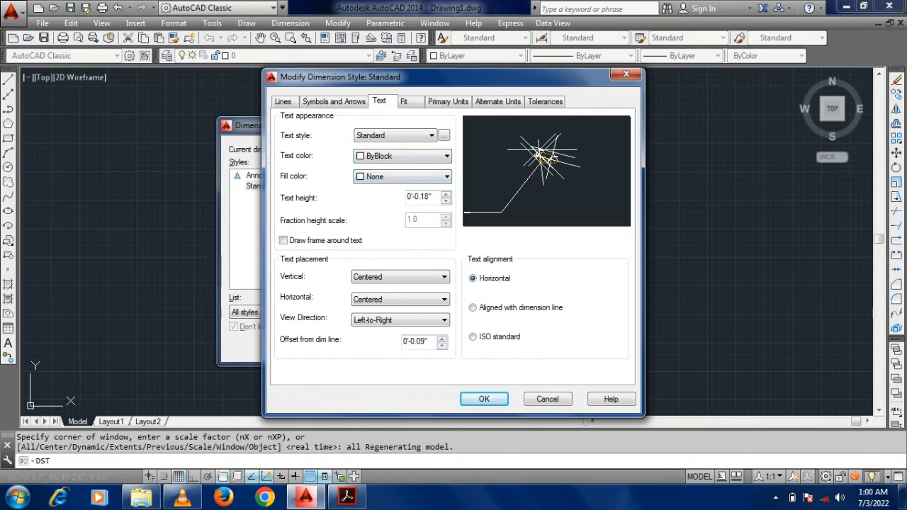
click(401, 176)
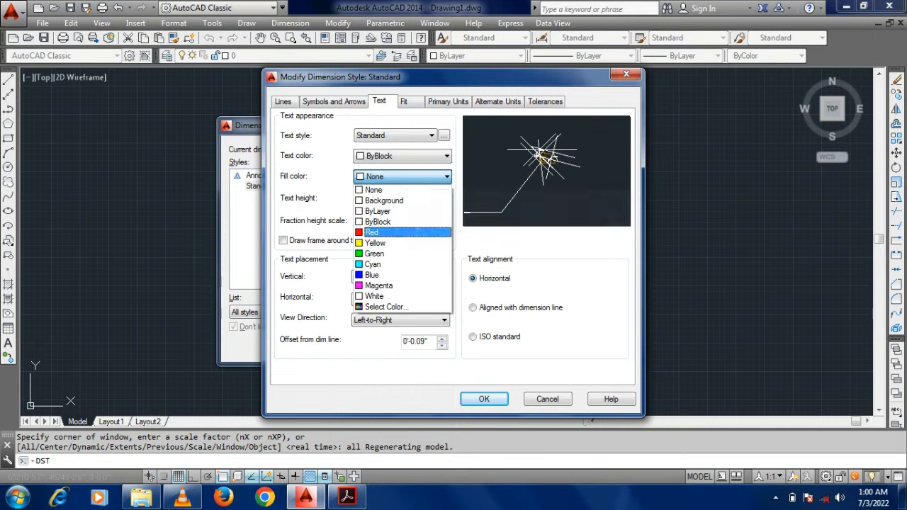
click(402, 233)
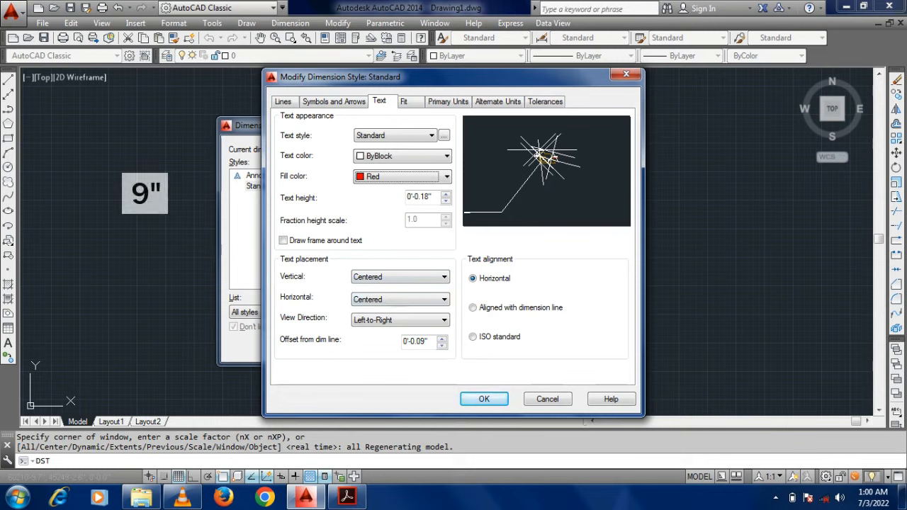
key(Tab)
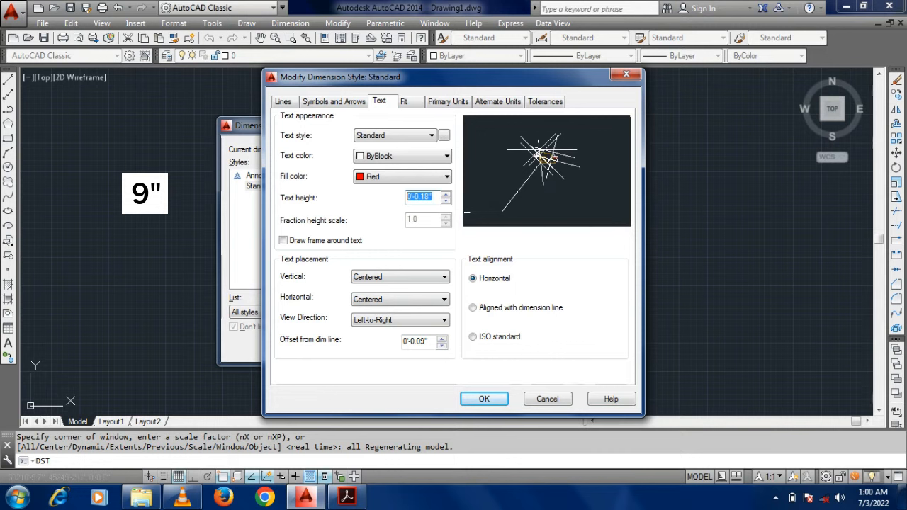
text(9)
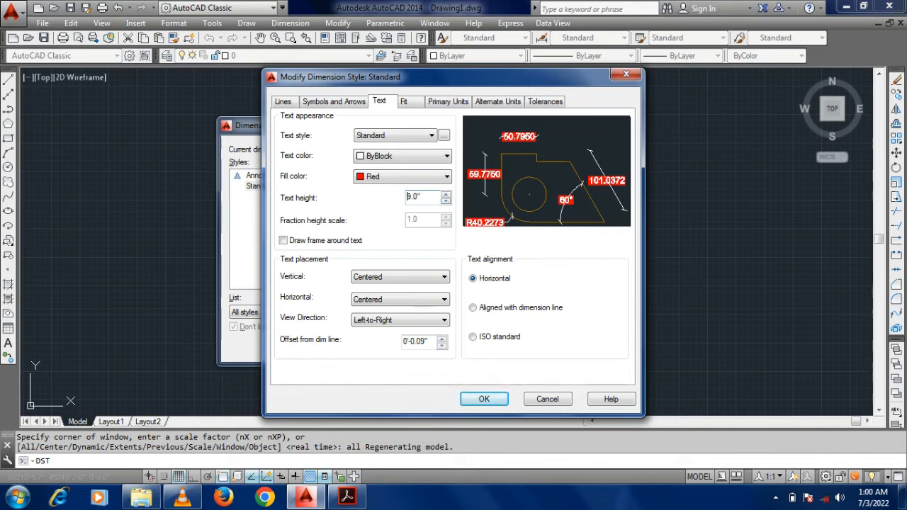
Step: Set the dimension text's fill color to None and its text color to Red
click(401, 177)
click(402, 190)
click(401, 155)
click(402, 190)
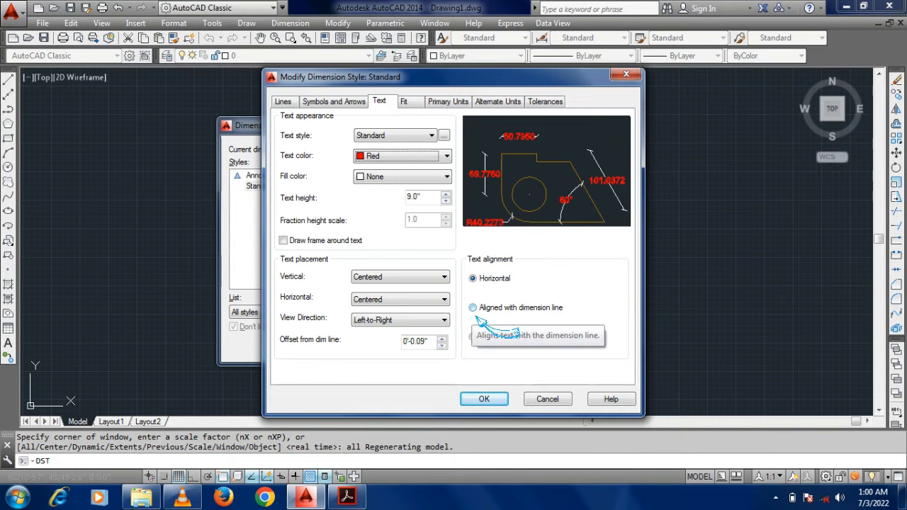
Step: Align the dimension text with the dimension line and set the fit option to always keep text between extension lines
click(473, 307)
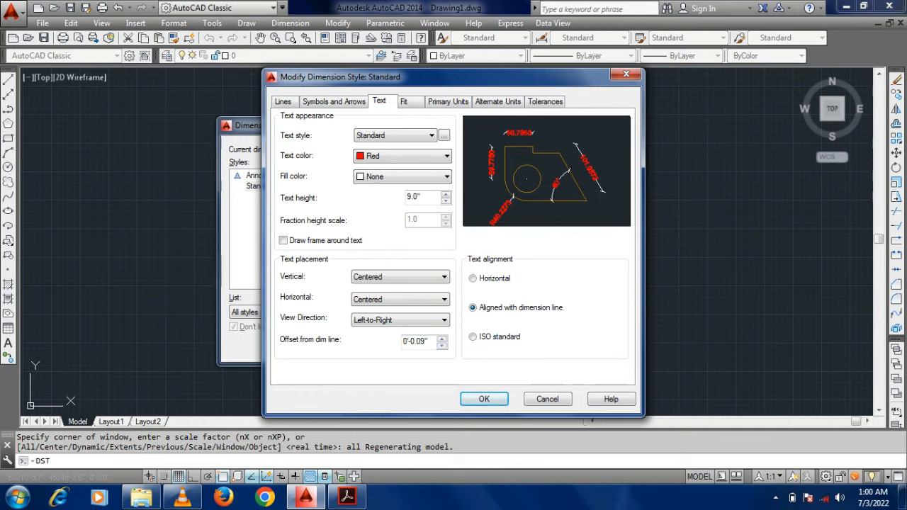
click(473, 278)
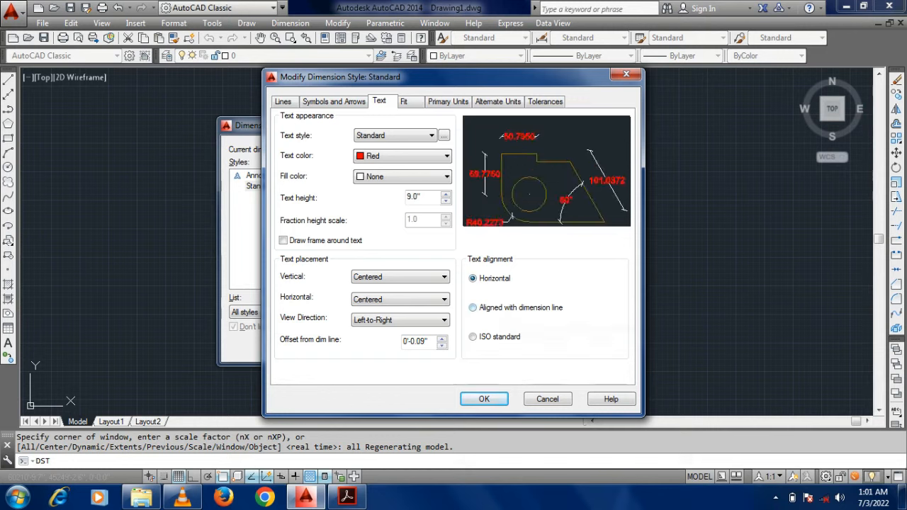
click(473, 307)
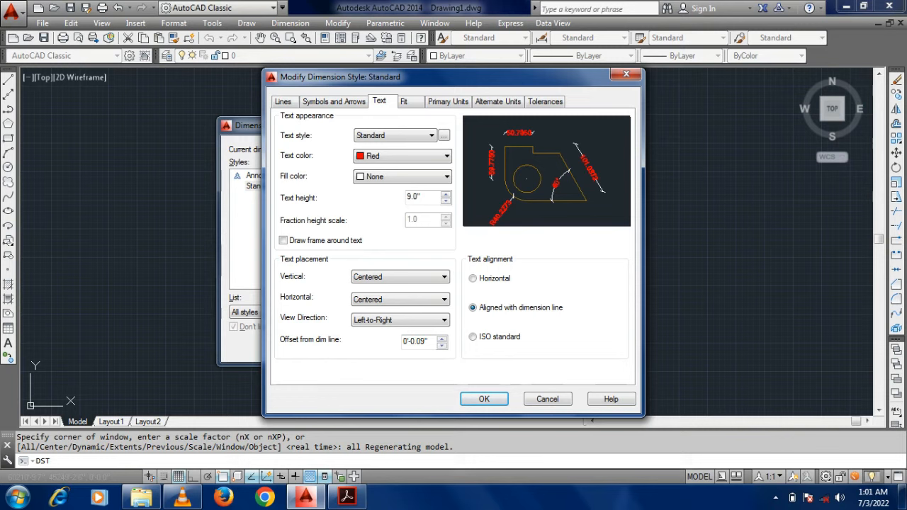
click(409, 101)
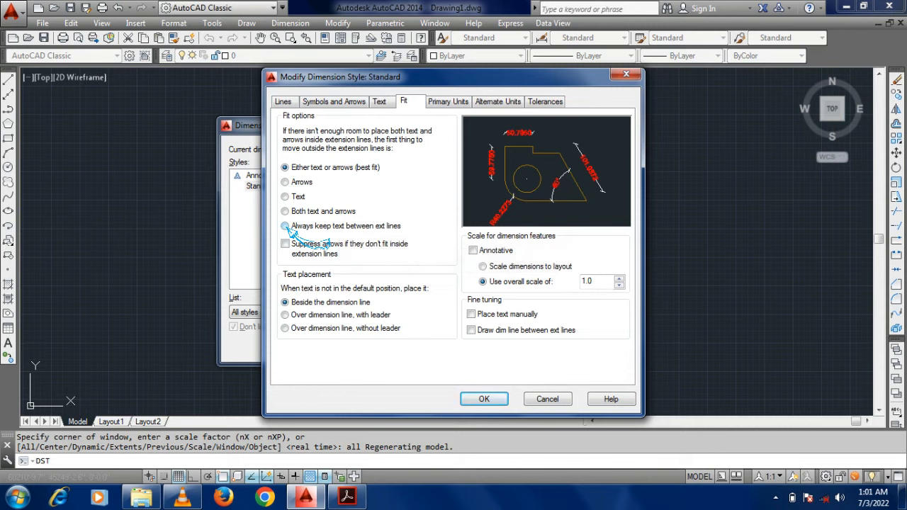
click(285, 225)
Step: Set the Standard style's linear dimension unit format to Engineering with a precision of 0'-0.0"
click(447, 101)
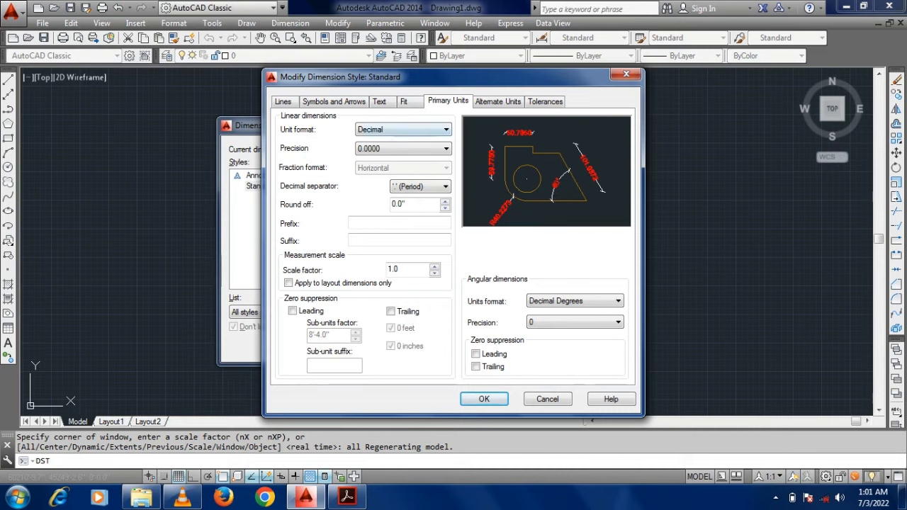
click(402, 130)
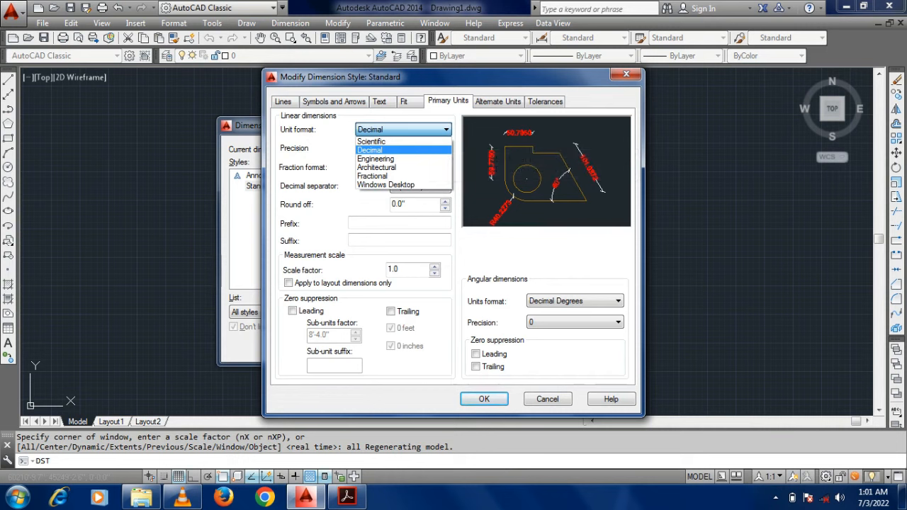
click(415, 158)
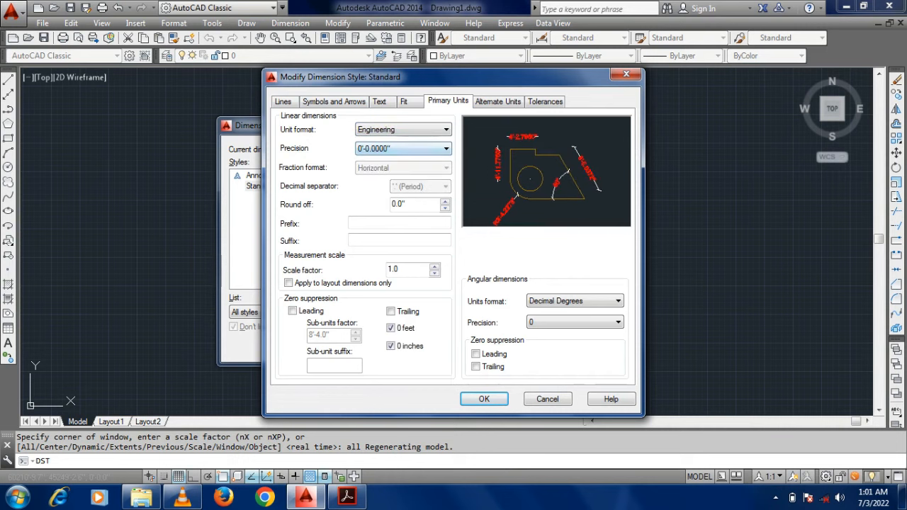
click(402, 148)
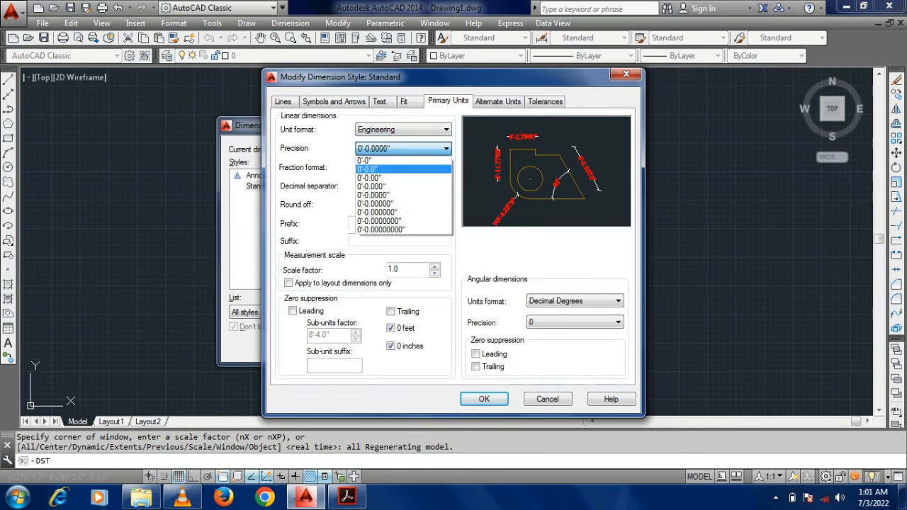
click(397, 168)
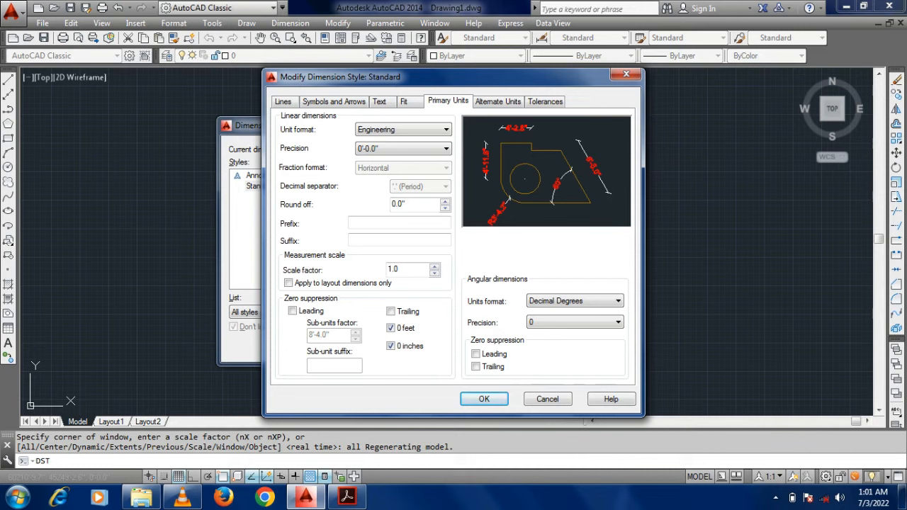
Step: Turn the alternate units display on and off again, and accept the changes to the Standard dimension style
click(498, 102)
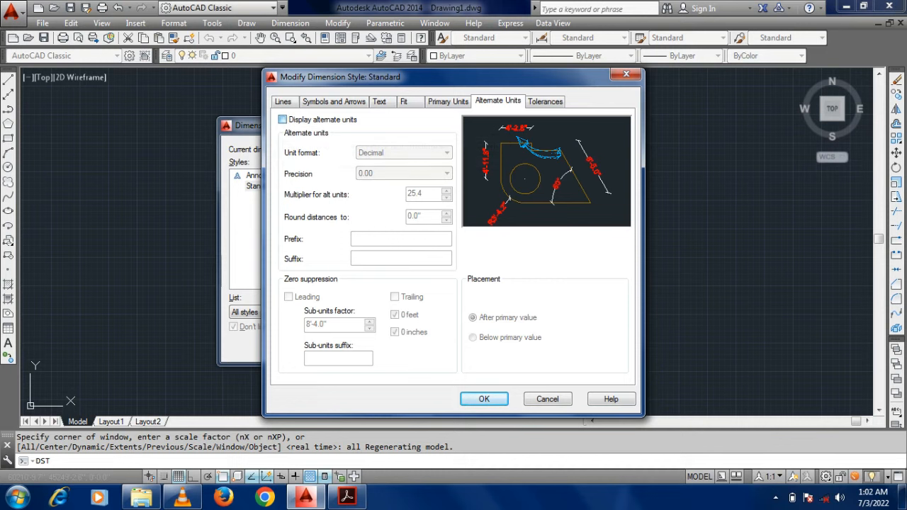
click(282, 119)
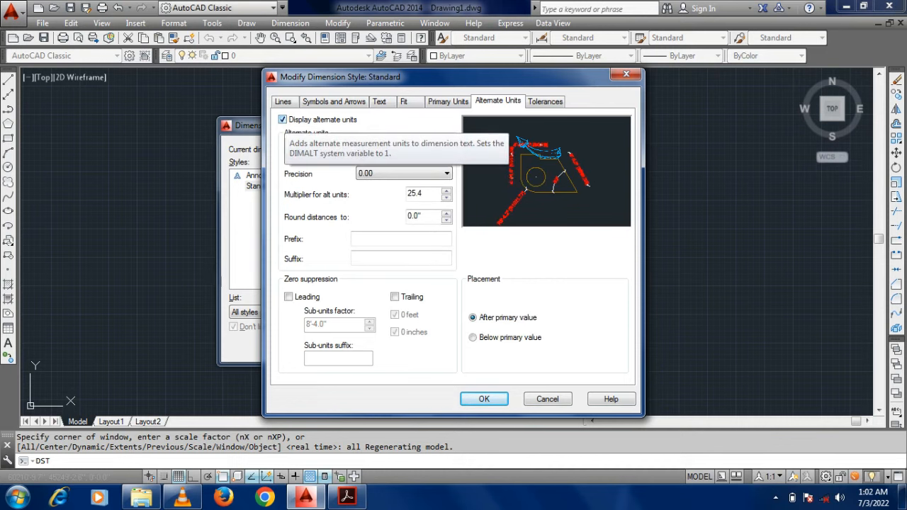
click(282, 119)
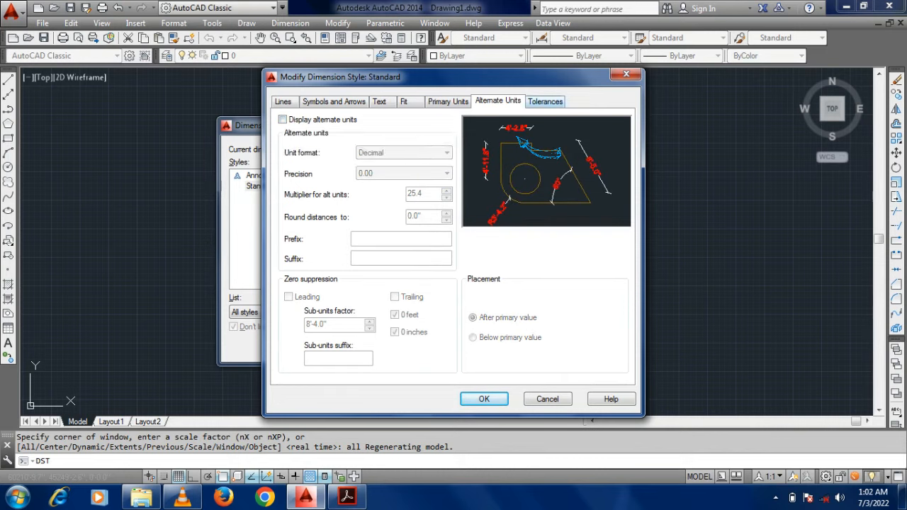
click(544, 101)
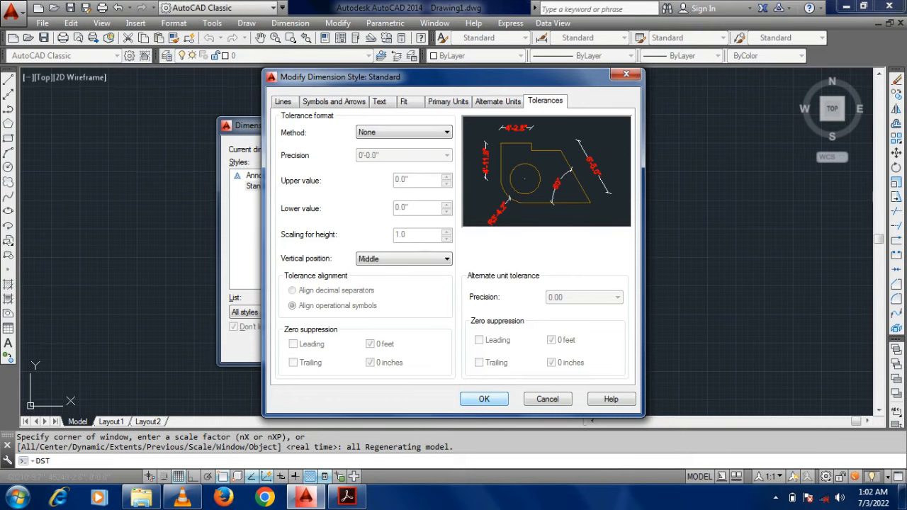
key(Return)
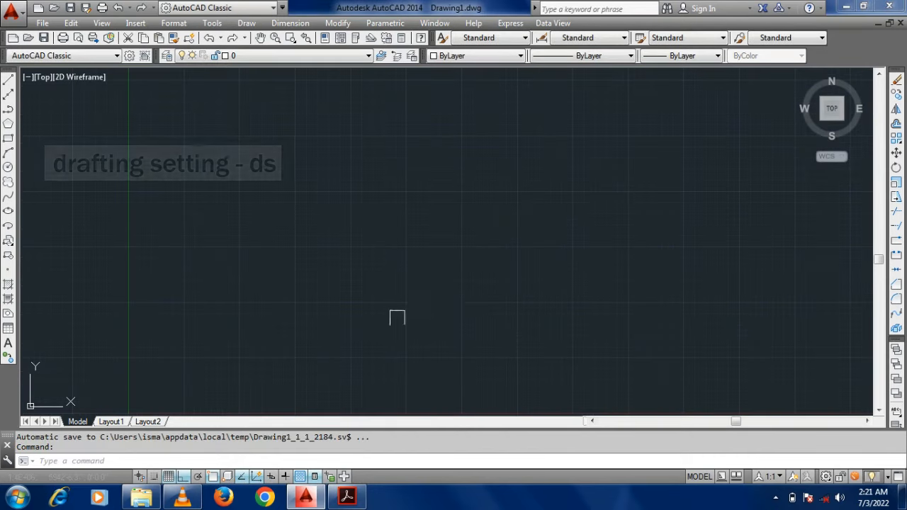
Step: Enable all 3D object snap modes in the drafting settings and accept them
text(ds)
key(Return)
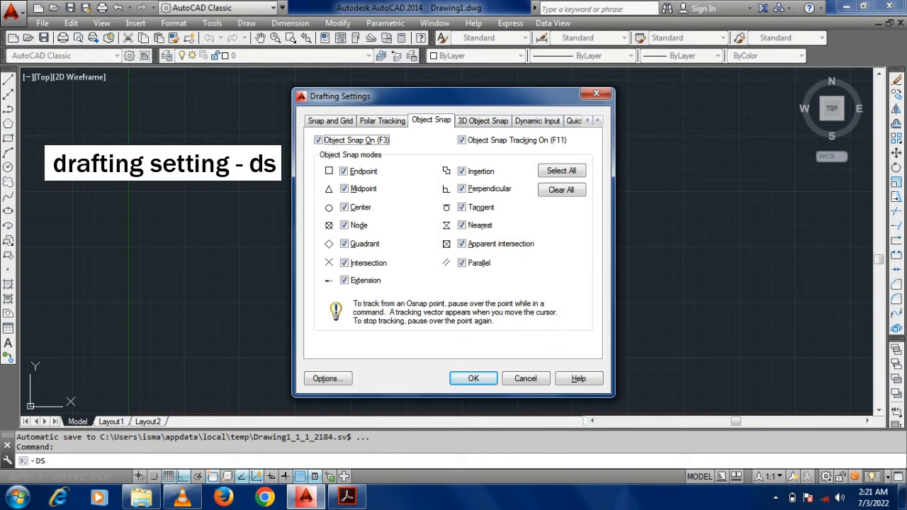
click(482, 121)
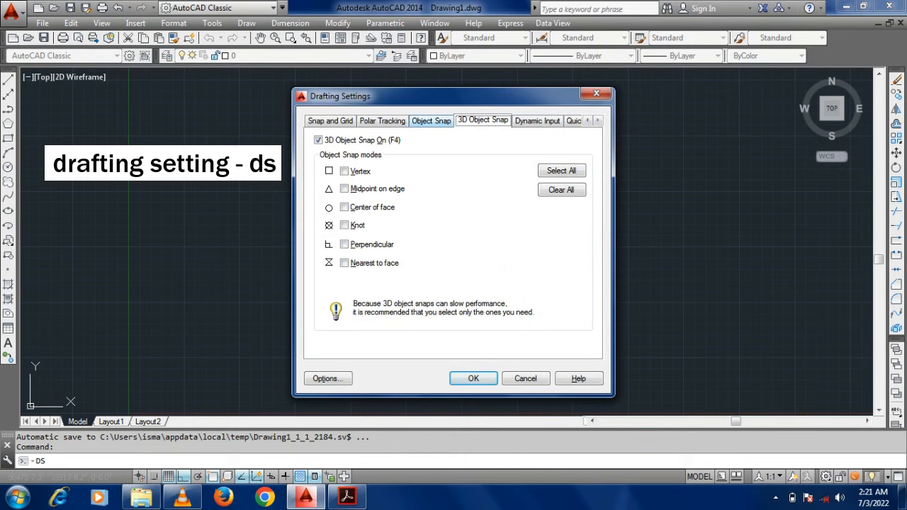
click(431, 121)
click(483, 121)
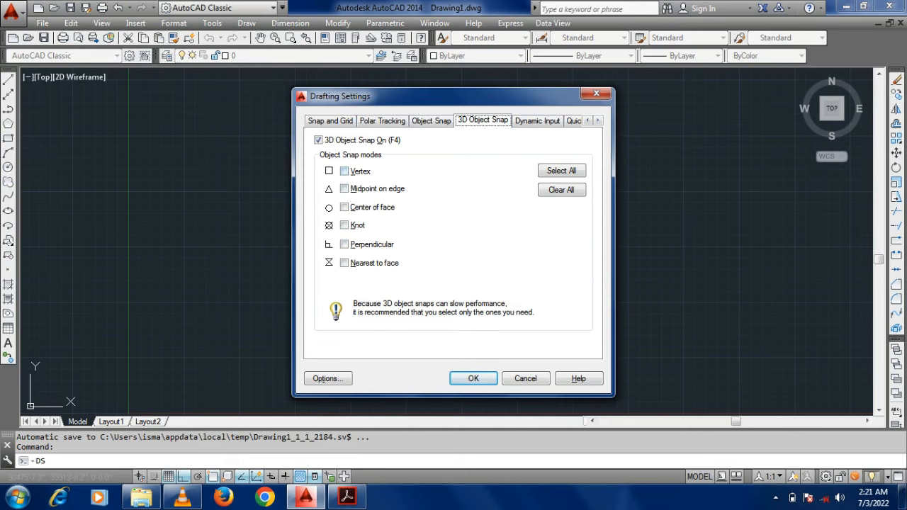
click(560, 170)
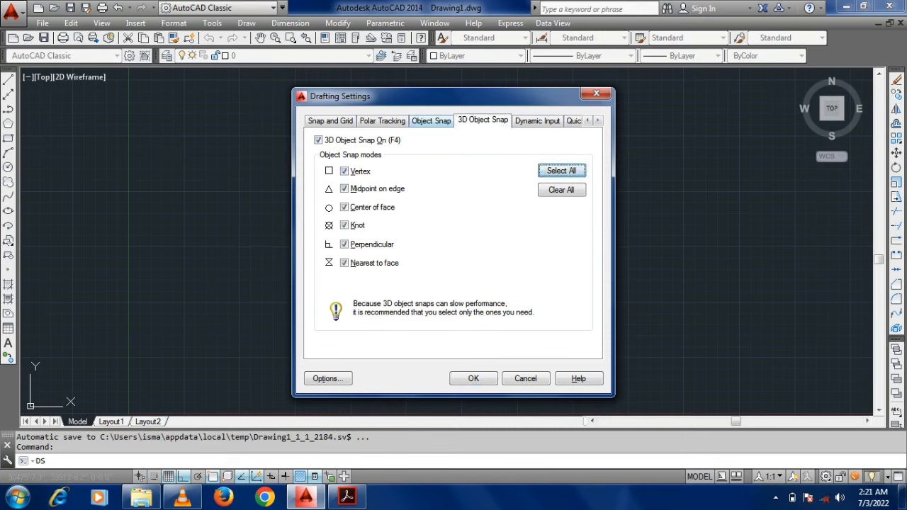
click(431, 121)
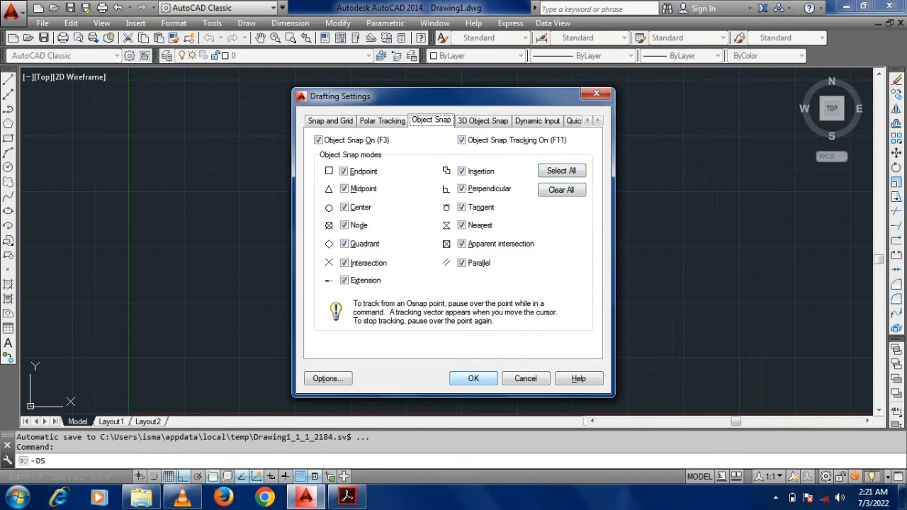
click(473, 378)
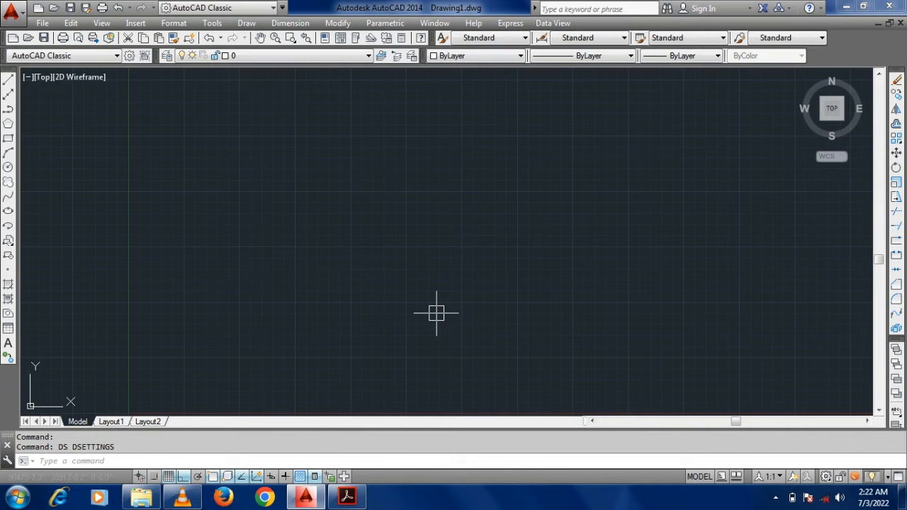
Step: Draw a single horizontal line in the middle of the drawing area
text(1)
key(Return)
click(347, 236)
click(576, 236)
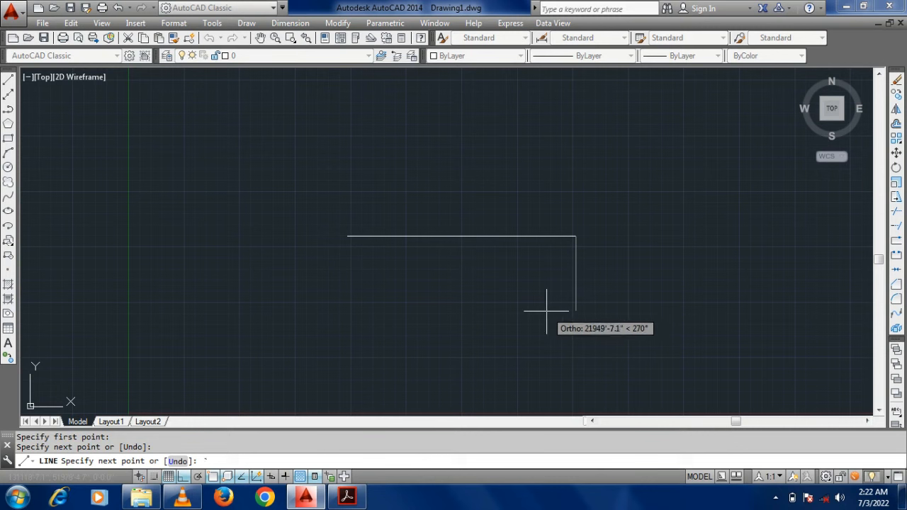
key(Escape)
Step: Use the Line command to examine the object snap points along the horizontal line, without drawing anything
text(L)
key(Return)
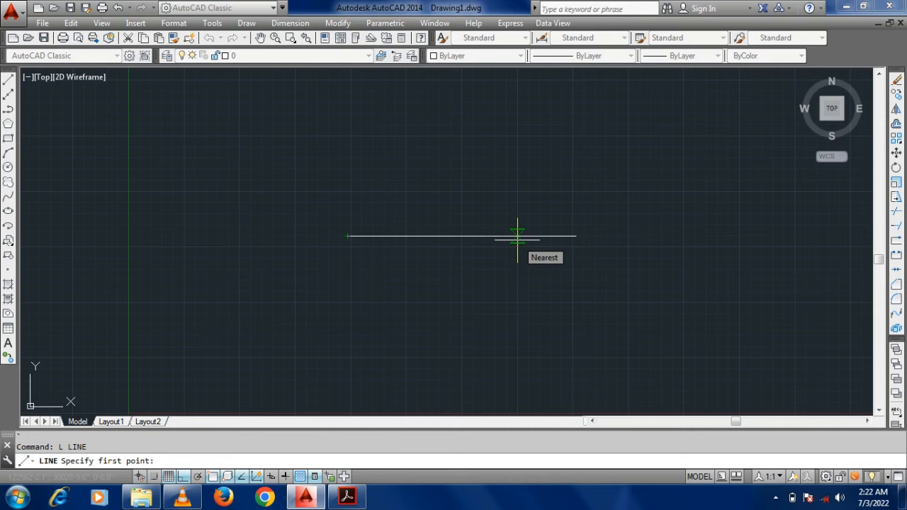
text(o)
key(Escape)
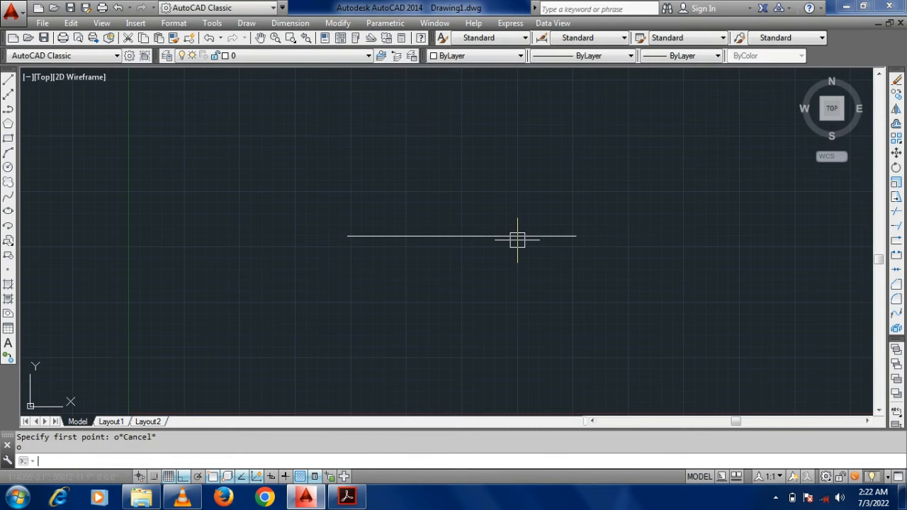
Step: Turn off the Endpoint and Midpoint object snap modes in the drafting settings
key(Return)
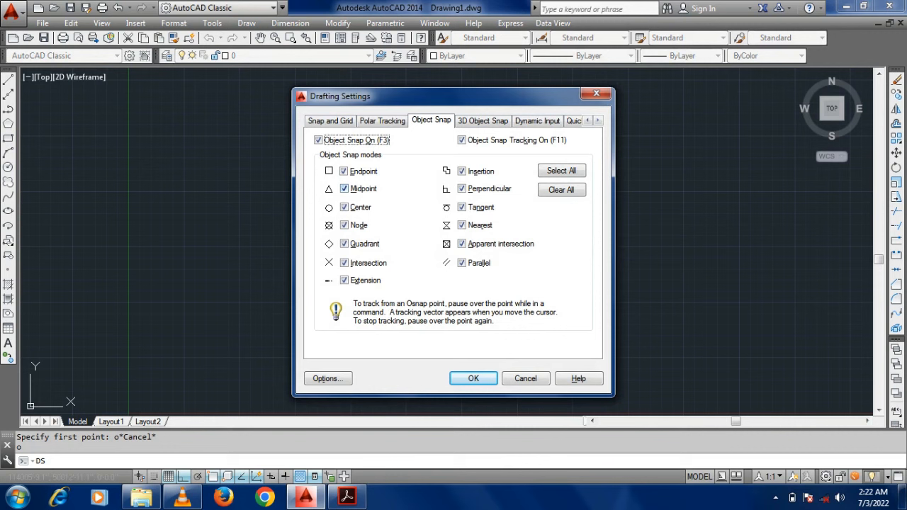
click(344, 172)
click(343, 189)
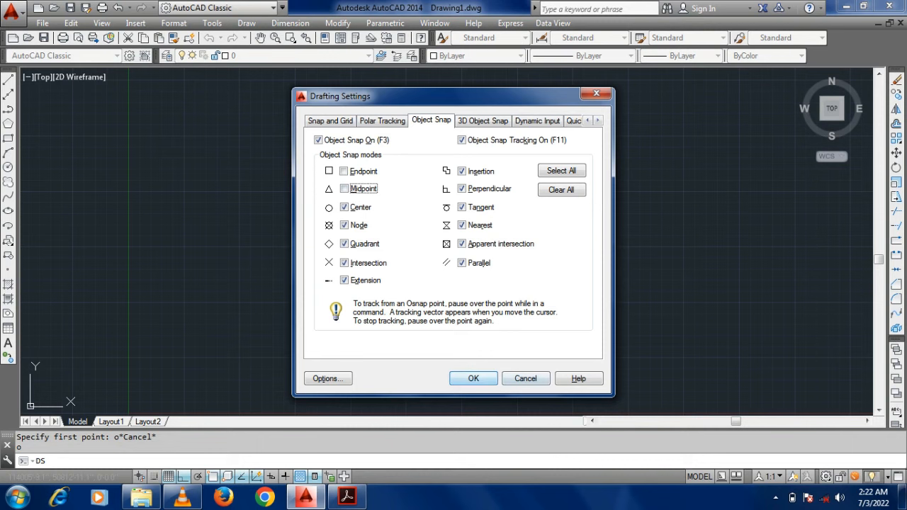
click(473, 378)
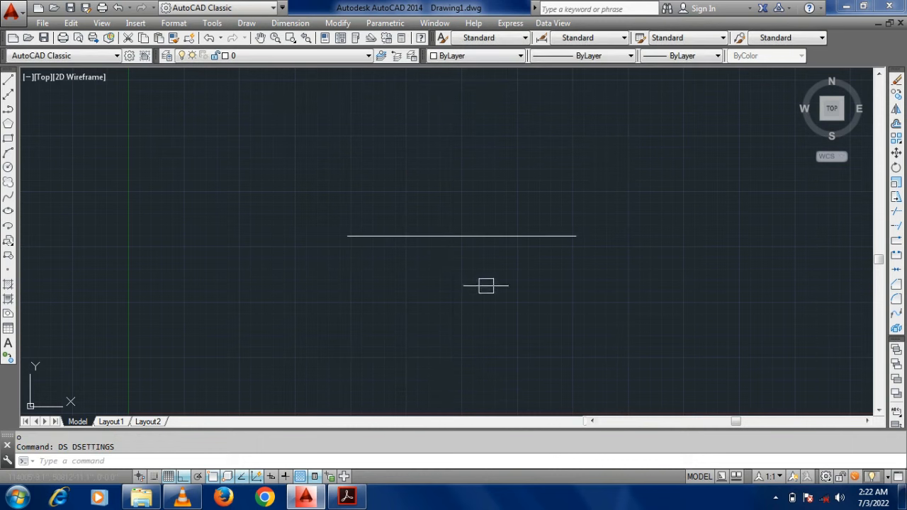
Step: Test snapping at the horizontal line's end with the Line command while Endpoint and Midpoint snaps are off
text(l)
key(Return)
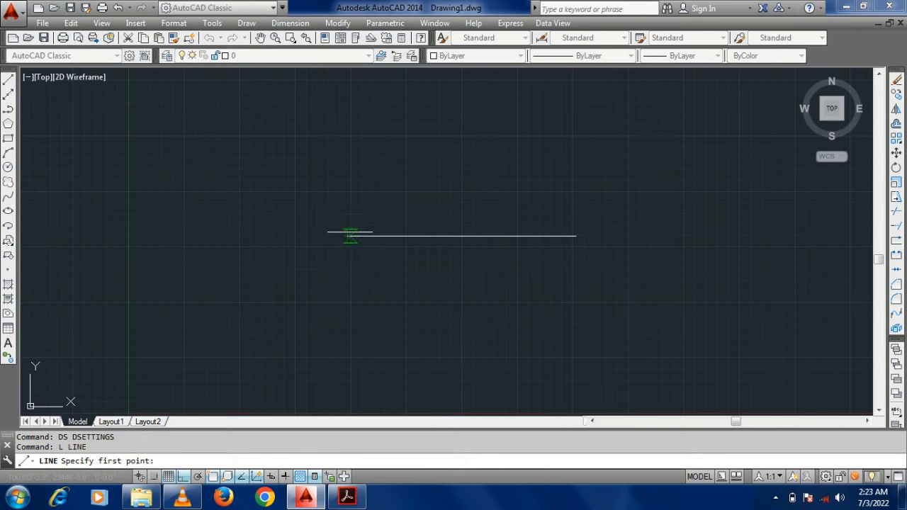
text(ds)
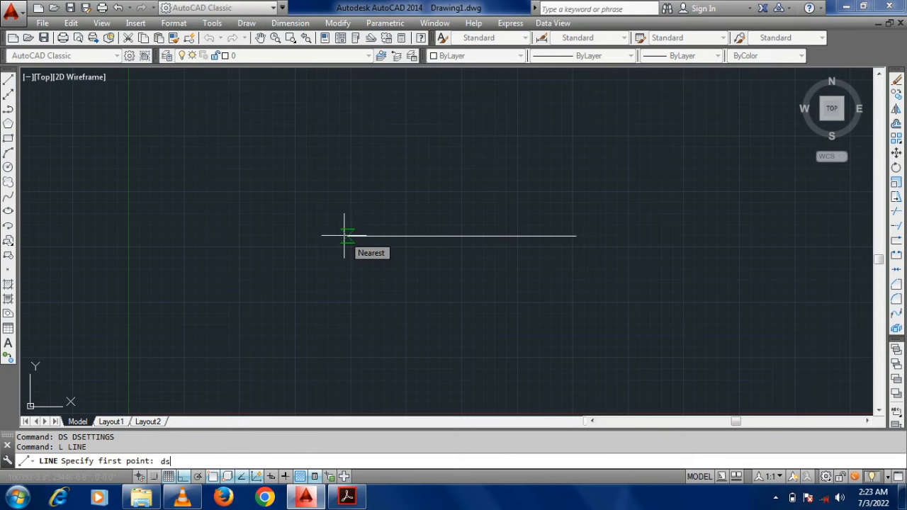
key(Escape)
Step: Turn the Endpoint and Midpoint object snap modes back on in the drafting settings
text(ds)
key(Return)
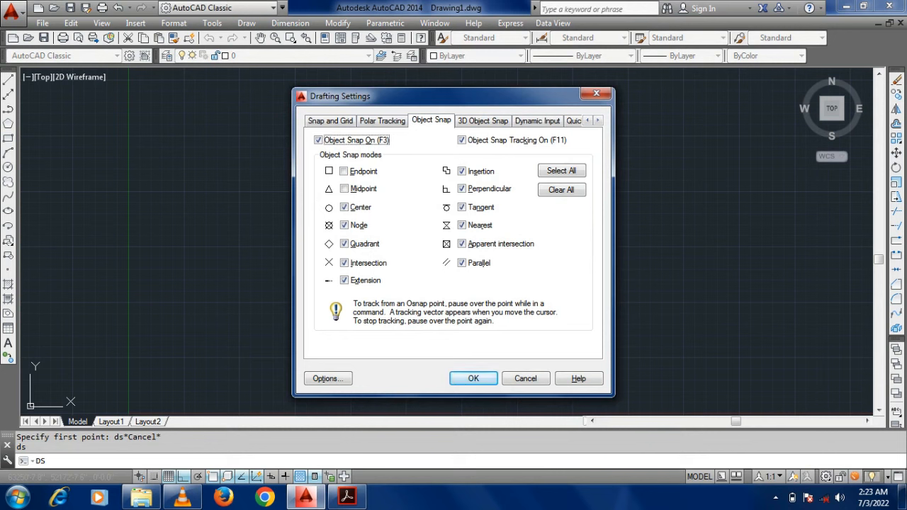
click(343, 171)
click(343, 189)
click(473, 378)
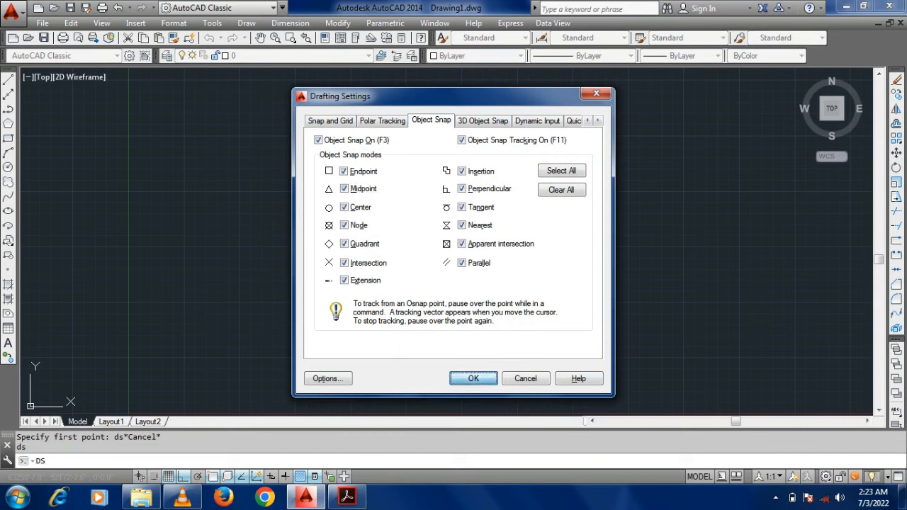
Step: Examine the endpoint and midpoint snaps on the horizontal line with the Line command, and cancel it
text(1)
key(Return)
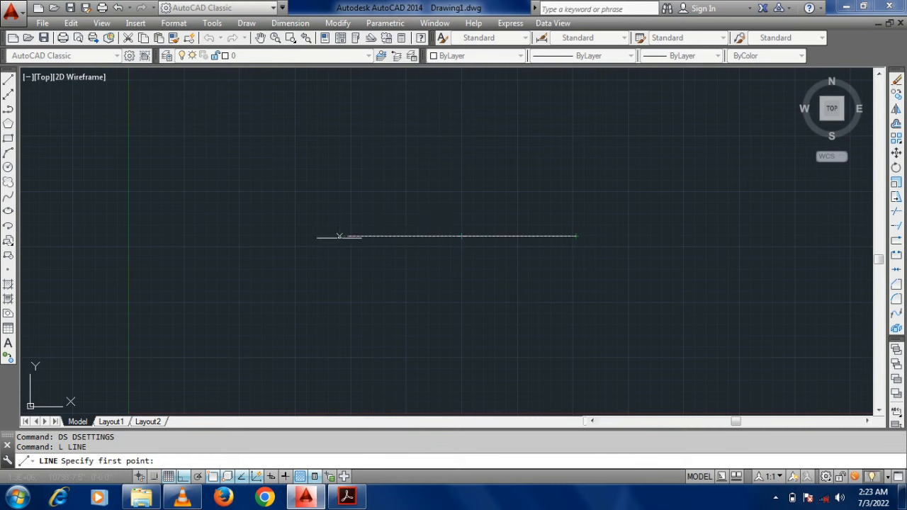
key(Escape)
key(Escape)
Step: Draw a circle in the empty space to the right of the horizontal line
text(c)
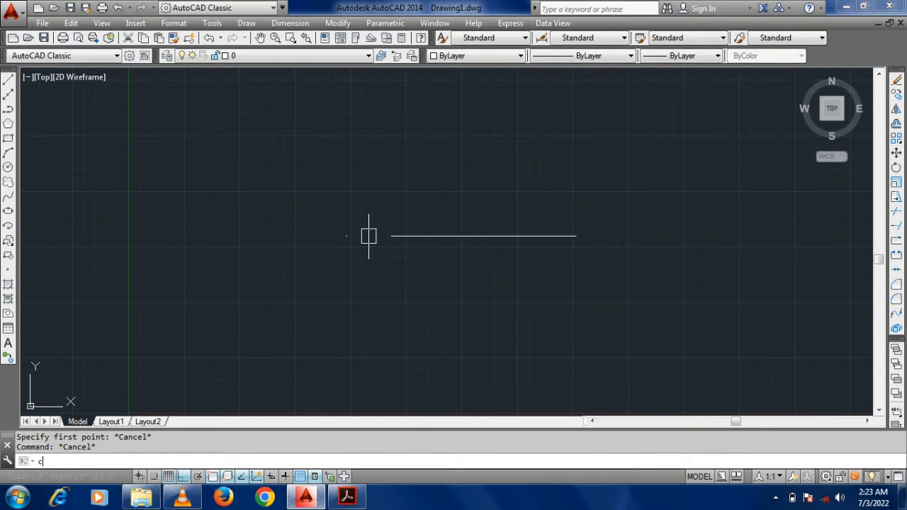
key(Return)
middle_drag(637, 210, 360, 197)
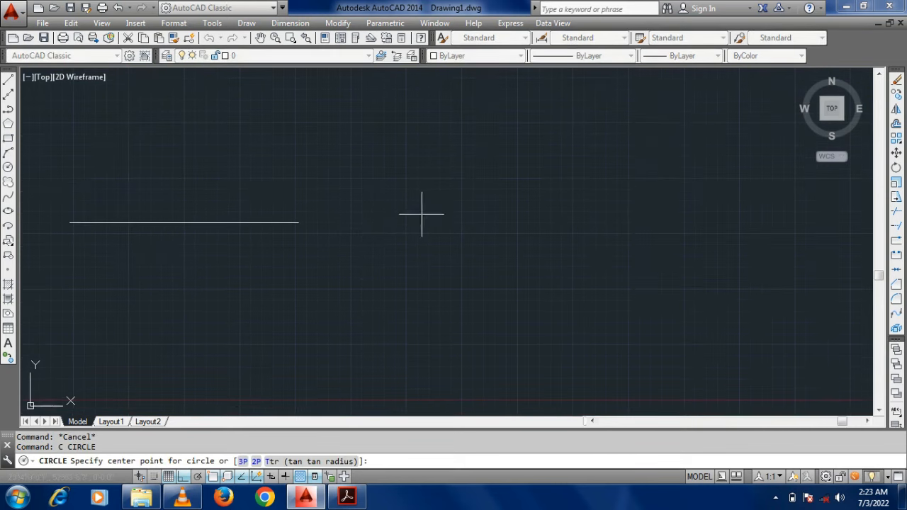
click(420, 206)
click(494, 239)
key(Escape)
key(Escape)
Step: Examine the center and quadrant snap points of the circle with the Line command, and cancel it
text(l)
key(Return)
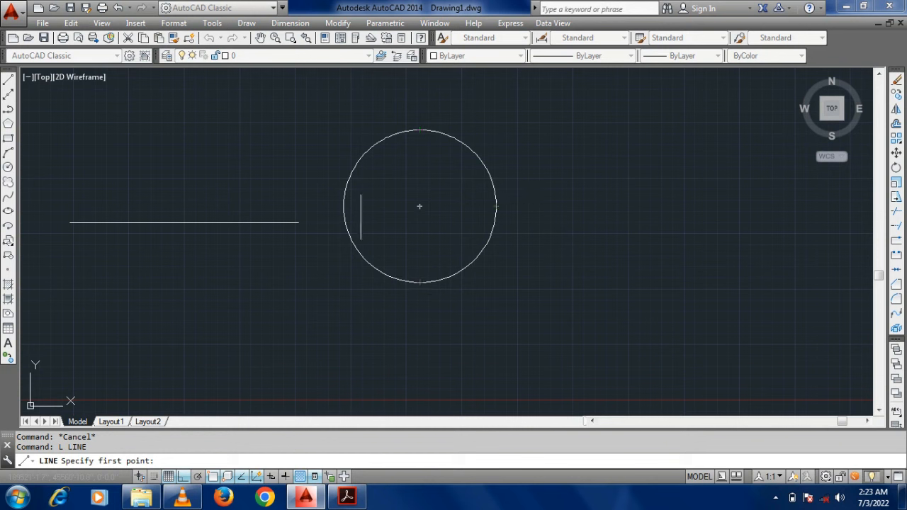
key(Escape)
Step: Turn off the Center and Quadrant object snap modes in the drafting settings
text(ds)
key(Return)
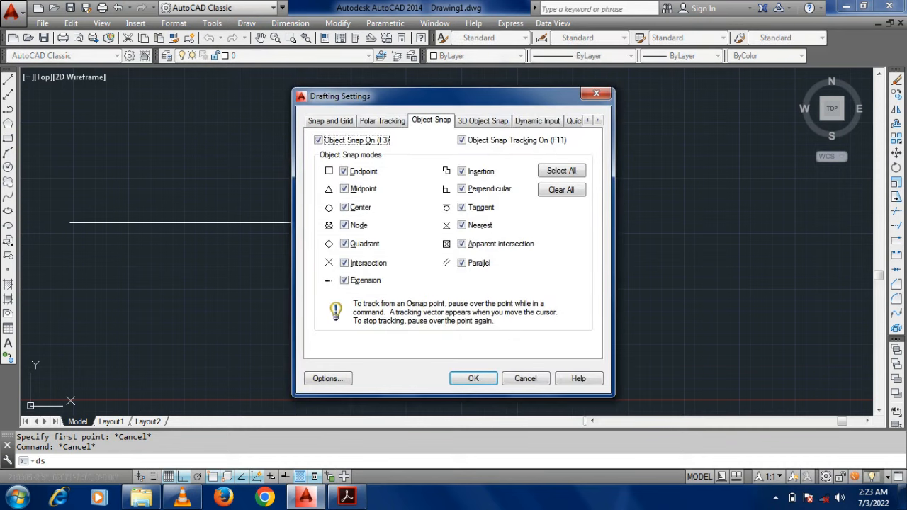
click(344, 208)
click(344, 243)
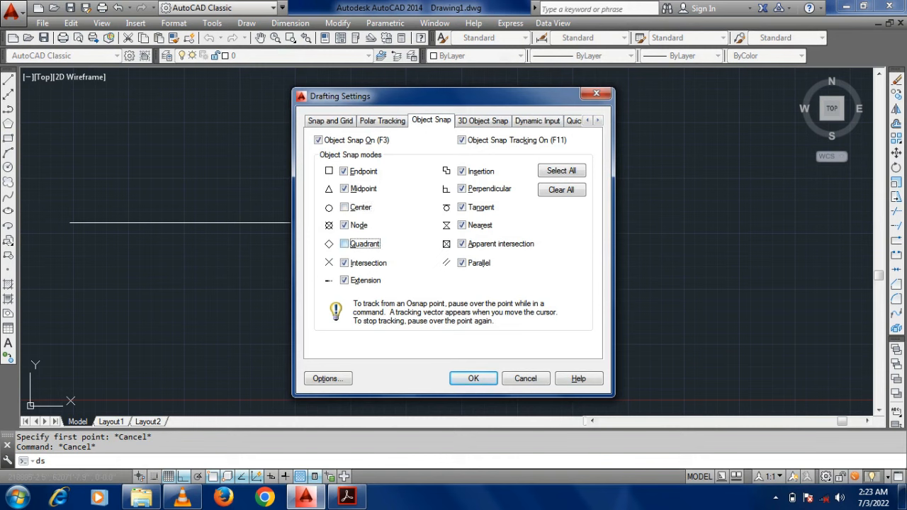
click(473, 378)
Step: Draw a vertical line about 44516' long across the circle, from its upper edge to its lower edge near the middle
text(l)
key(Return)
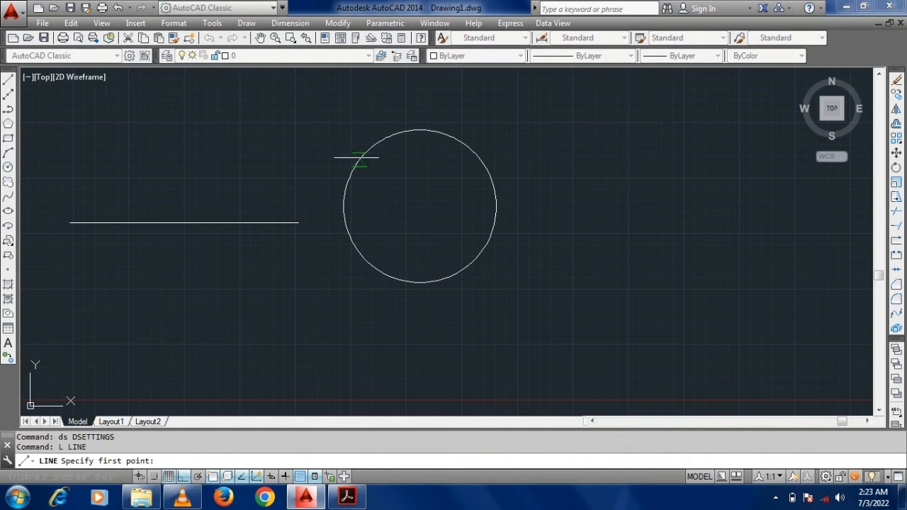
click(413, 130)
click(412, 282)
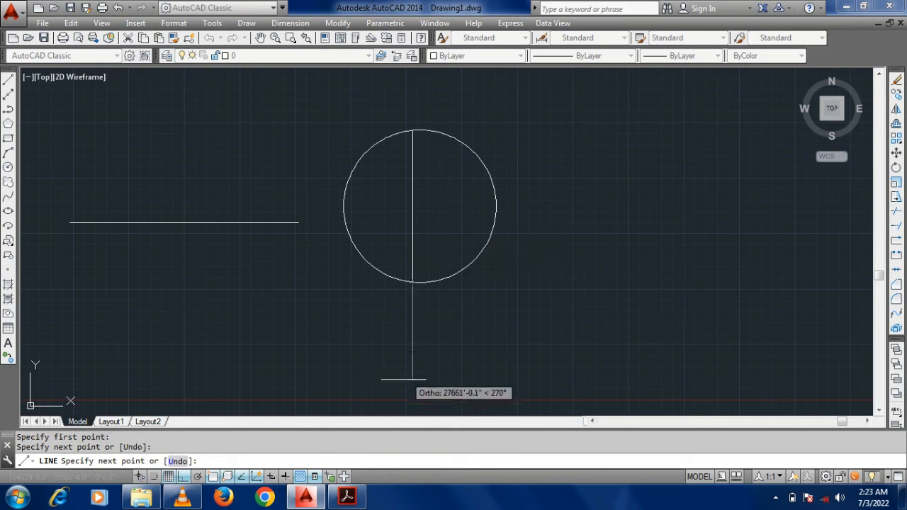
key(Escape)
Step: Erase the vertical line inside the circle
click(446, 237)
click(412, 207)
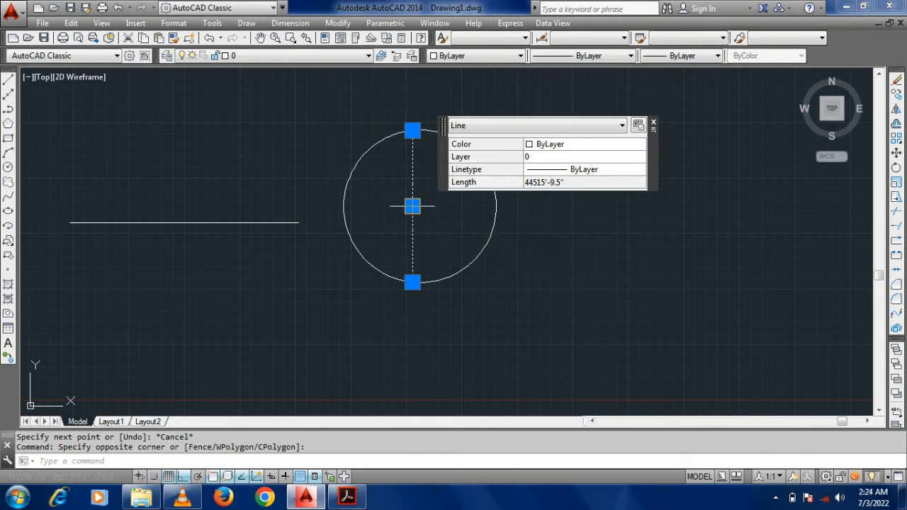
key(Delete)
key(Escape)
key(Escape)
Step: Turn the Center and Quadrant object snap modes back on in the drafting settings and review the 3D object snap modes
text(ds)
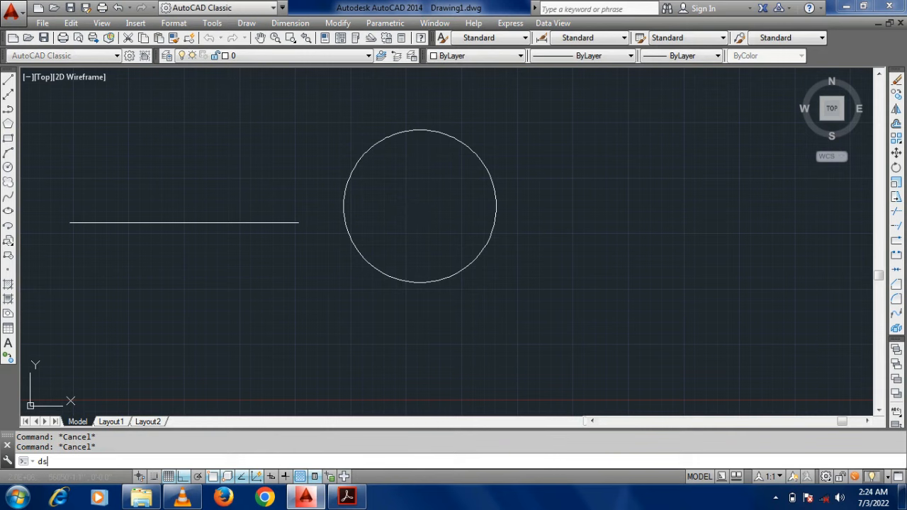
key(Return)
click(345, 243)
click(344, 207)
click(344, 243)
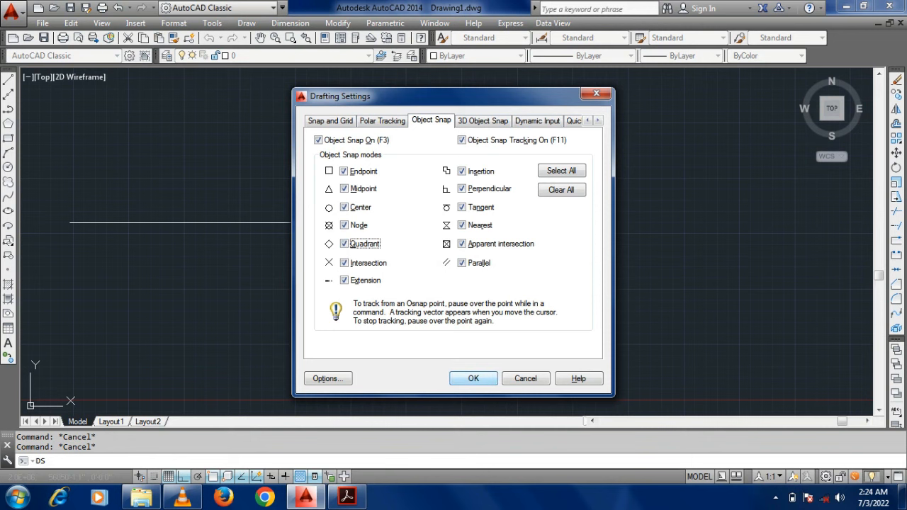
click(482, 120)
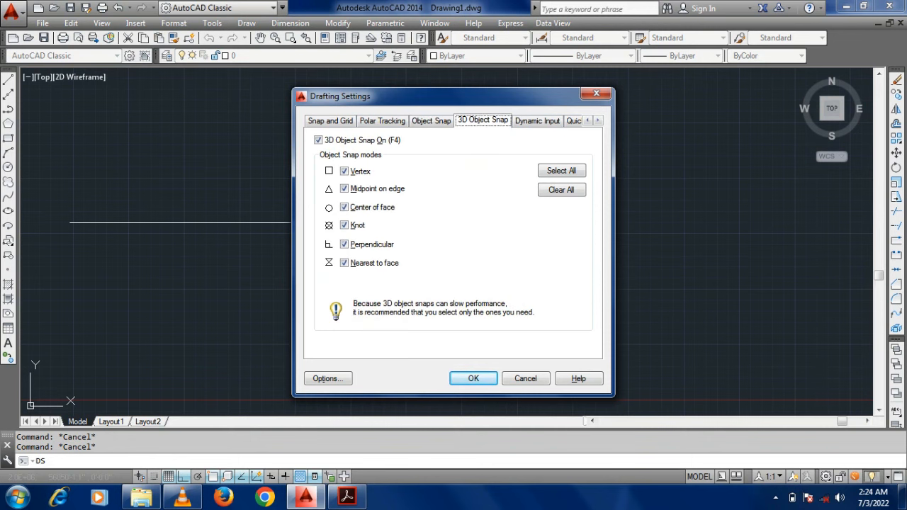
click(487, 375)
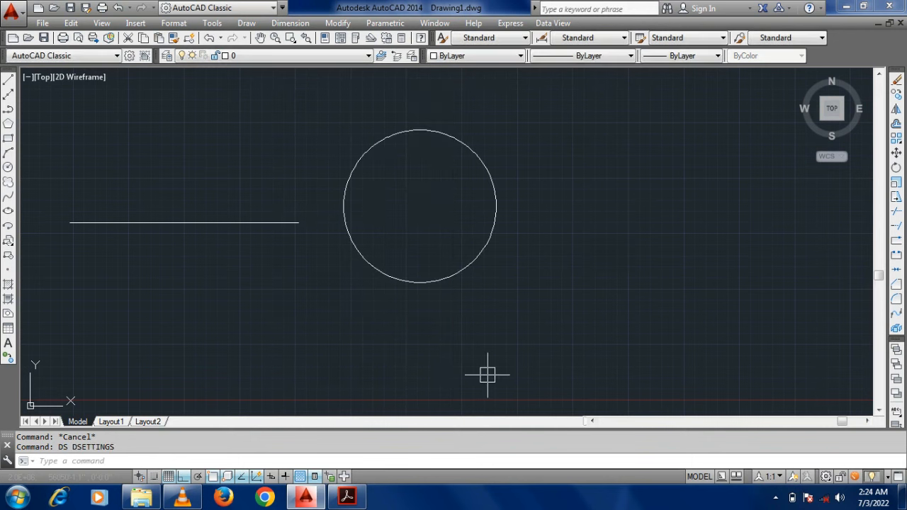
Step: Select the horizontal line and the circle together with a selection window
scroll(386, 283, down, 4)
scroll(399, 288, up, 2)
middle_drag(361, 296, 396, 272)
click(526, 273)
click(199, 150)
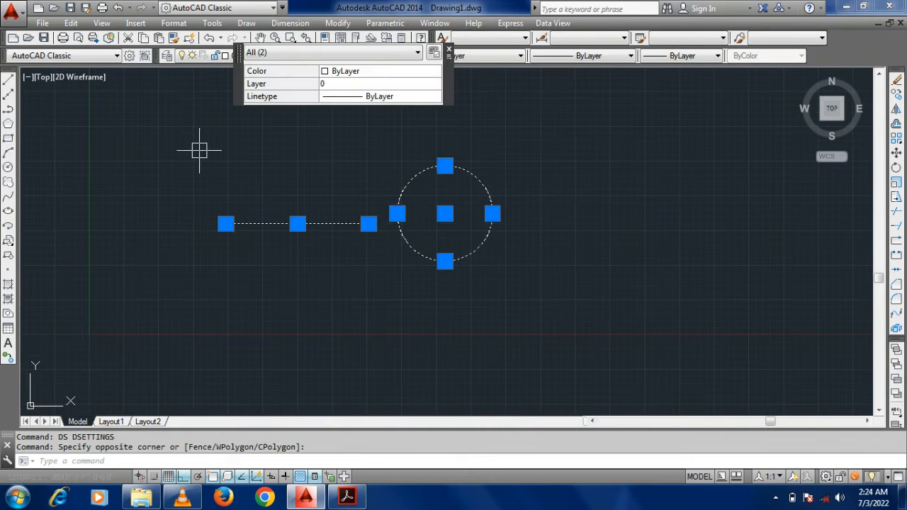